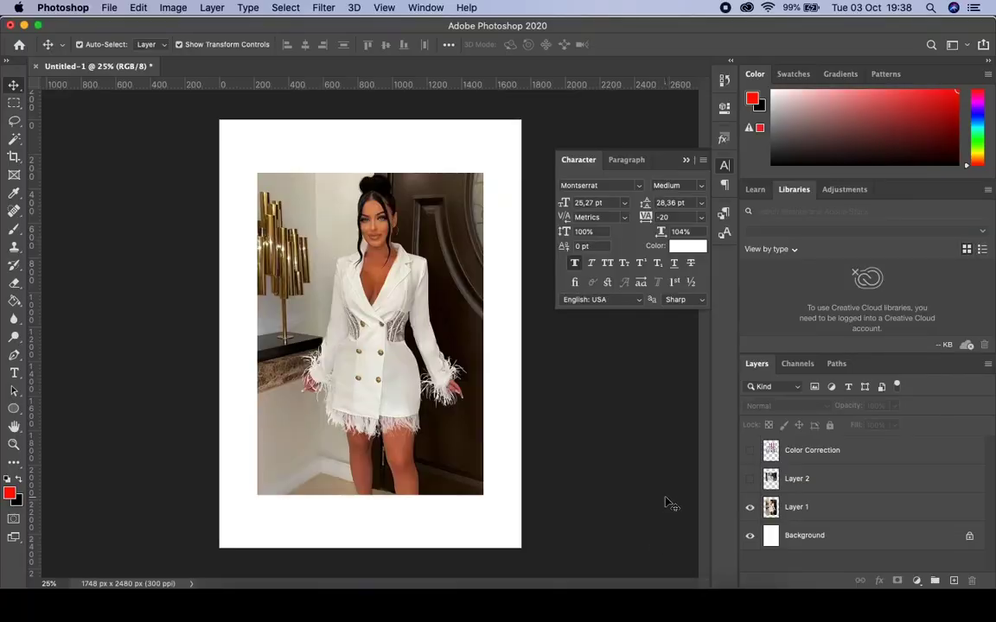
# Step: On Layer 1, delete the photo's lower half with a rectangular marquee, then deselect
pyautogui.click(446, 265)
pyautogui.click(615, 374)
pyautogui.click(458, 343)
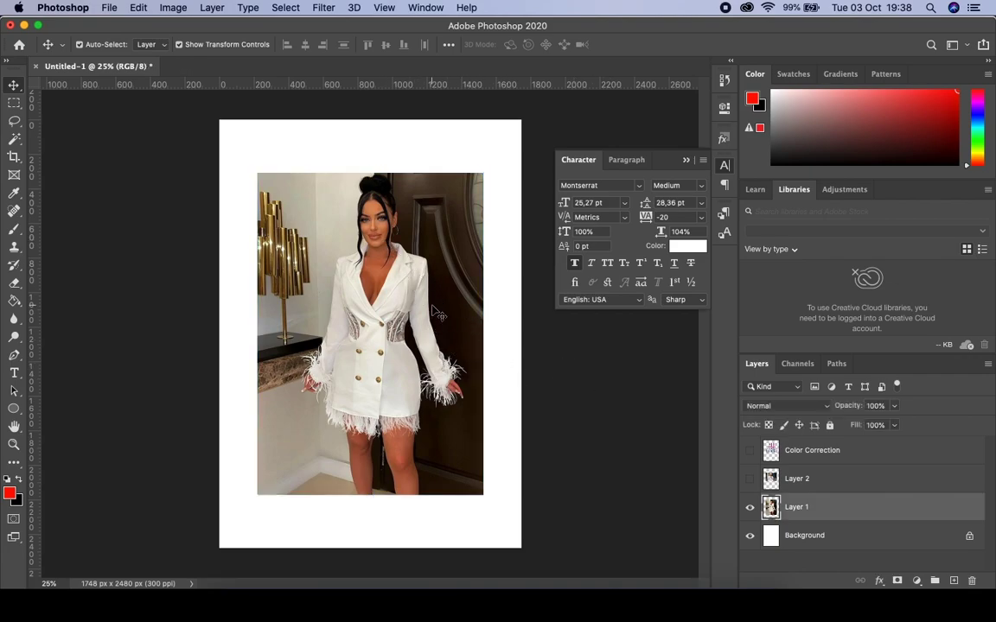
pyautogui.click(14, 102)
pyautogui.moveTo(523, 523)
pyautogui.mouseDown()
pyautogui.moveTo(131, 326)
pyautogui.moveTo(135, 338)
pyautogui.mouseUp()
pyautogui.press('BackSpace')
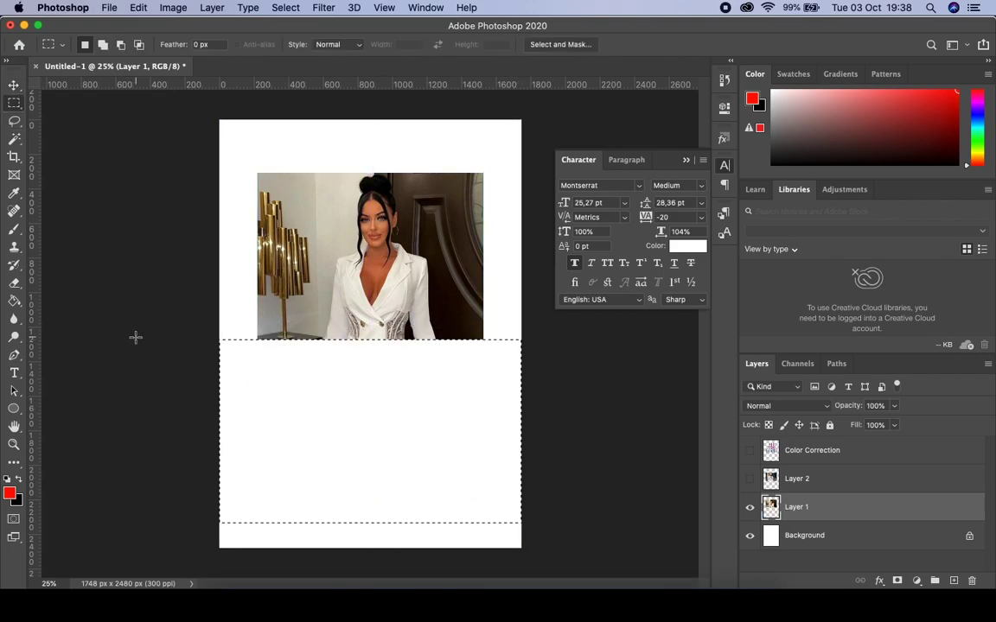
pyautogui.press('super+d')
pyautogui.press('z')
pyautogui.moveTo(358, 291)
pyautogui.mouseDown()
pyautogui.moveTo(420, 232)
pyautogui.moveTo(345, 349)
pyautogui.moveTo(464, 264)
pyautogui.mouseUp()
pyautogui.moveTo(331, 268); pyautogui.dragTo(324, 414)
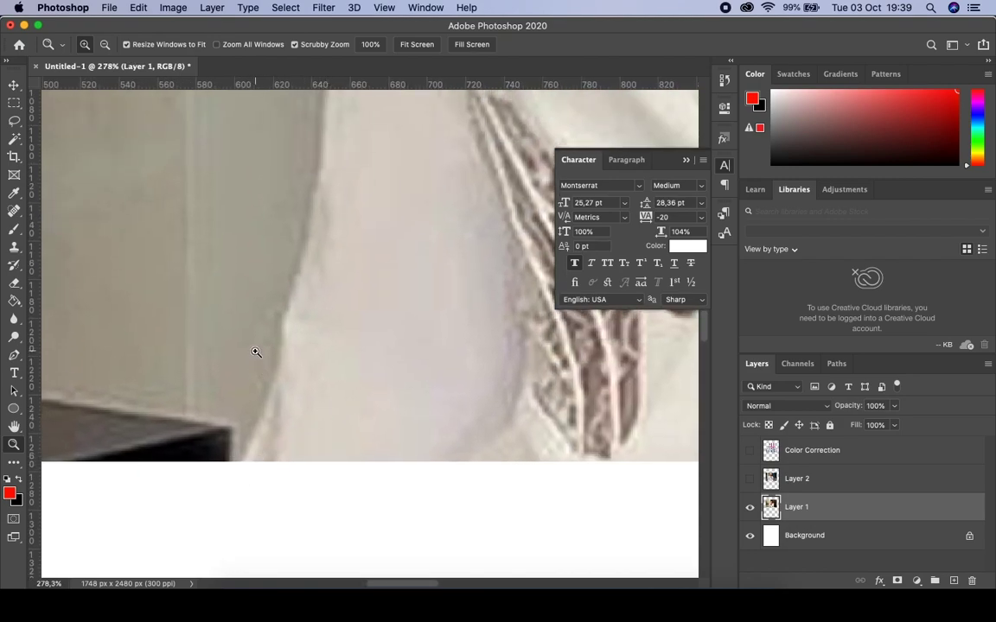
pyautogui.press('p')
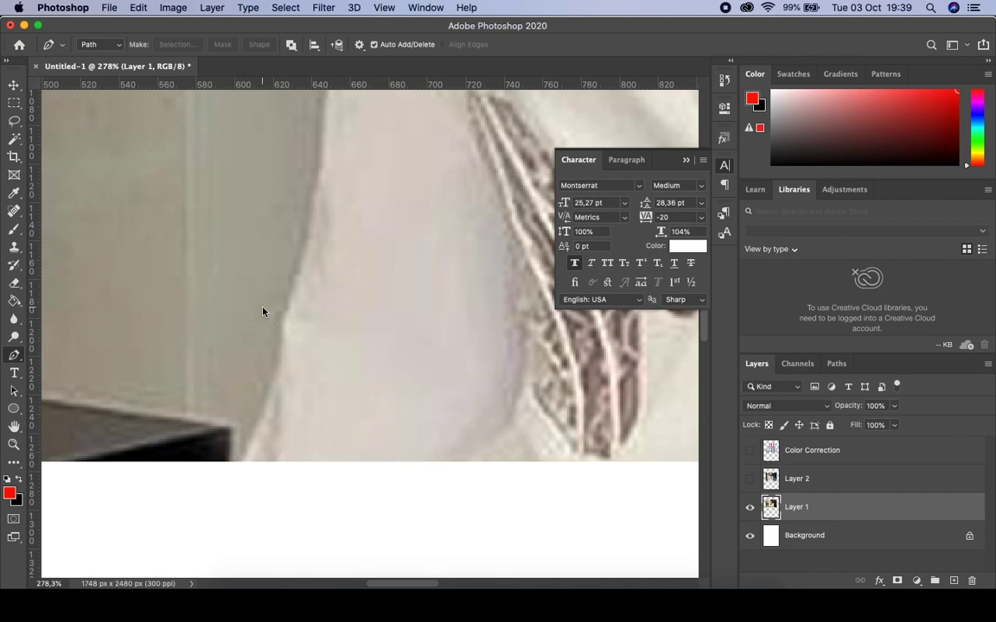
pyautogui.press('super+0')
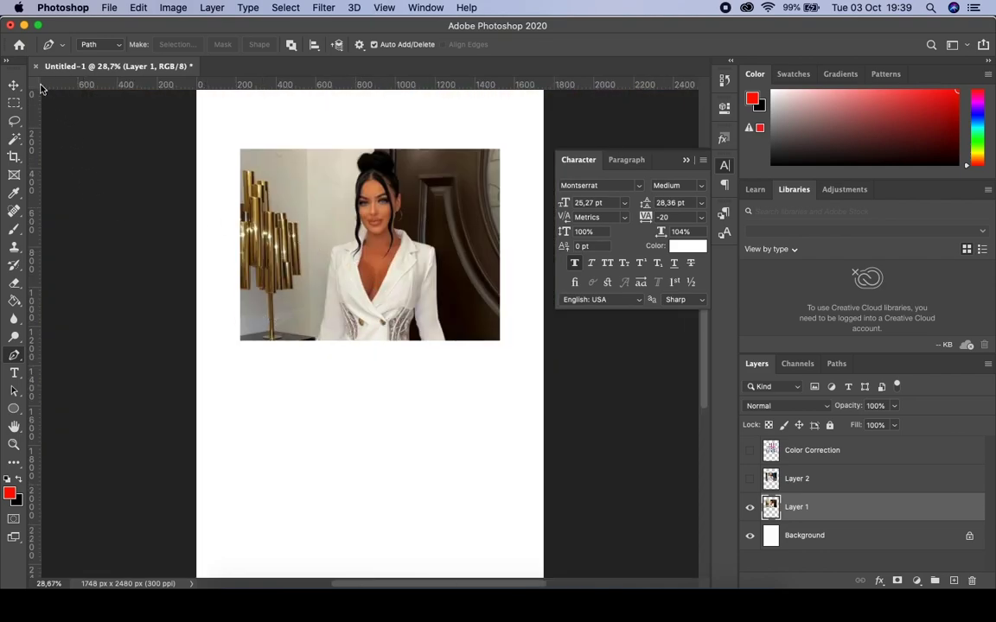
pyautogui.click(14, 84)
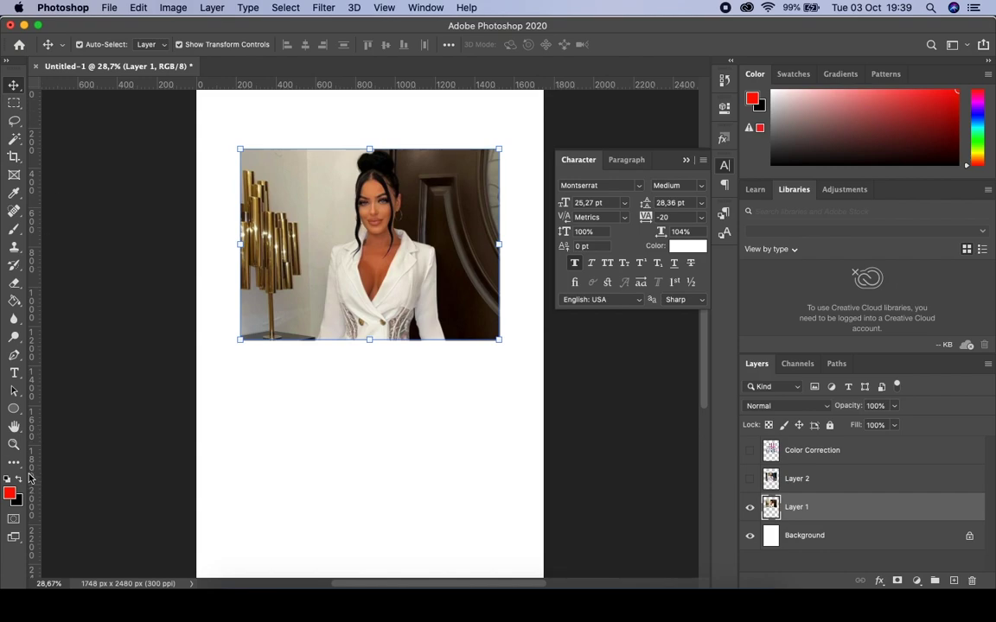
pyautogui.click(14, 356)
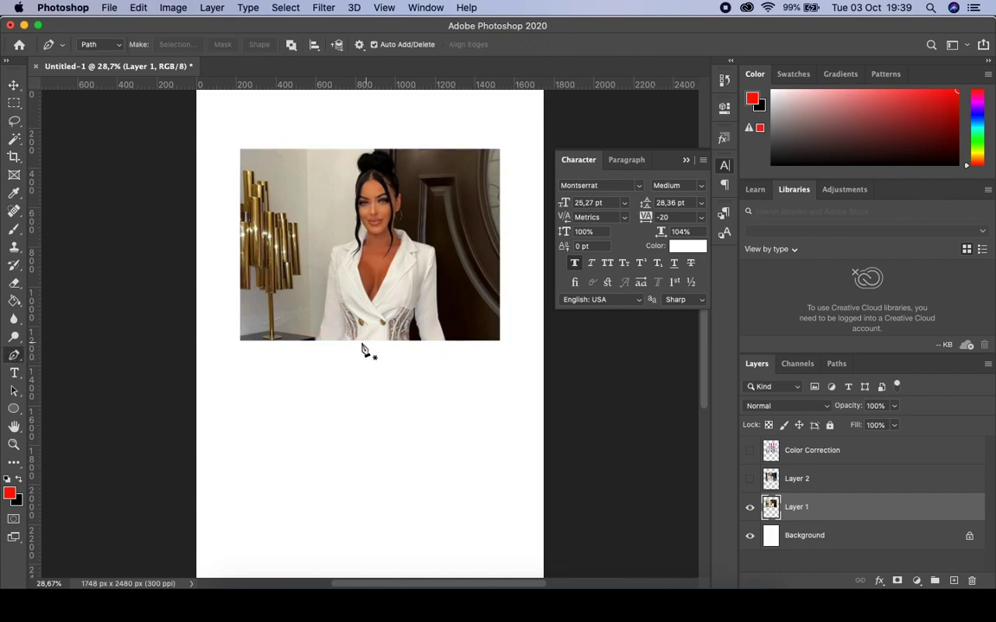
pyautogui.press('z')
pyautogui.moveTo(318, 339); pyautogui.dragTo(458, 298)
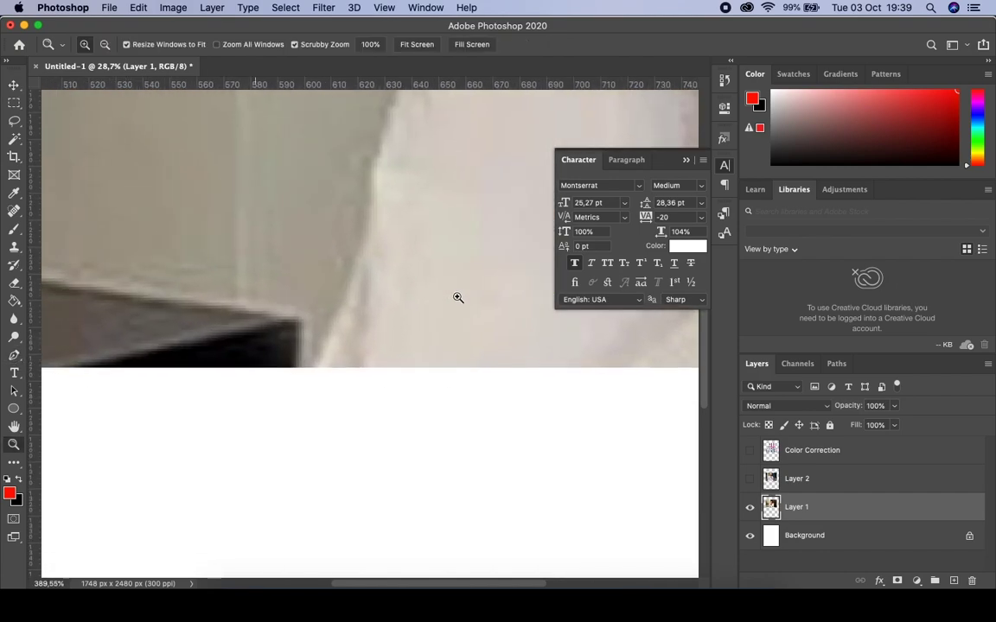
pyautogui.hotkey('ctrl', 'z')
pyautogui.hotkey('ctrl', 'd')
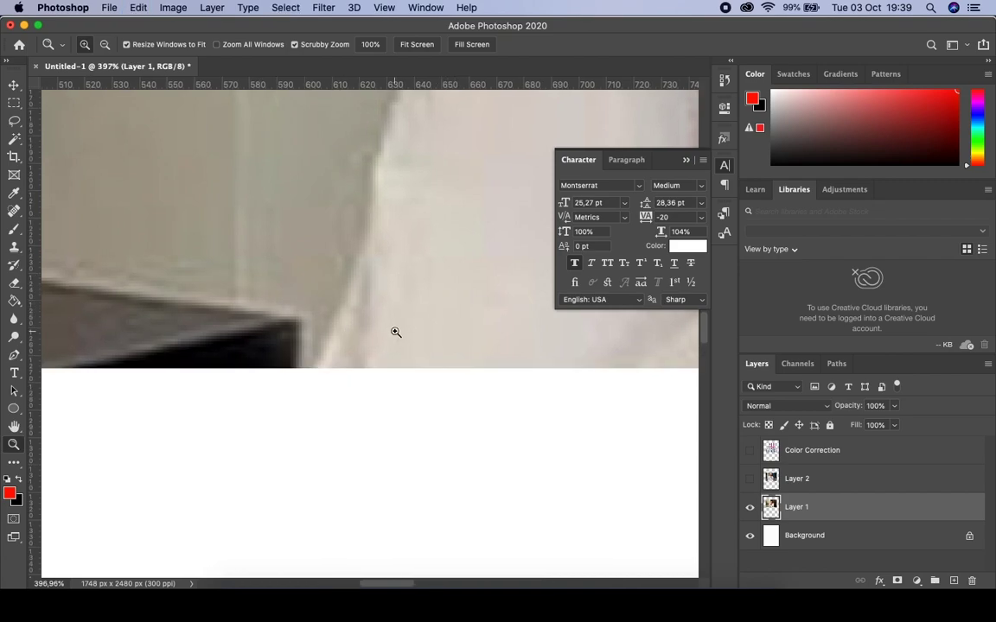
pyautogui.hotkey('ctrl', '0')
pyautogui.click(15, 84)
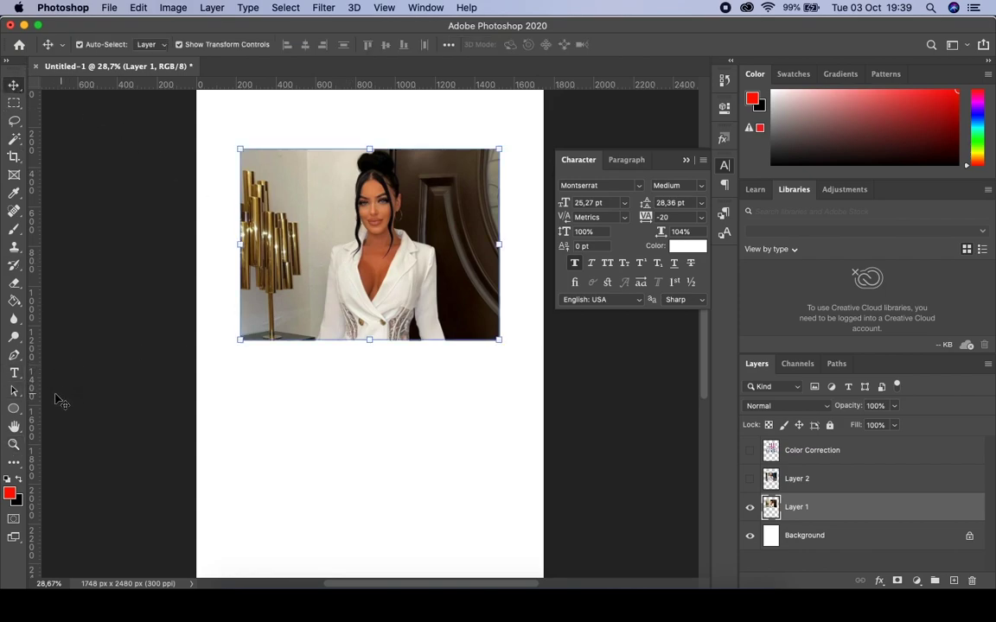
pyautogui.press('z')
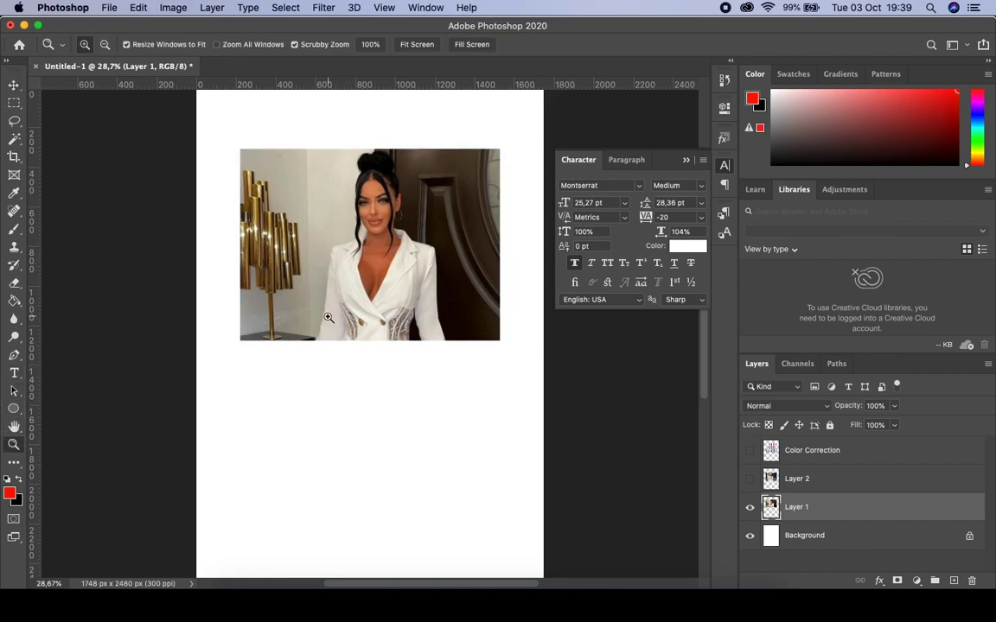
pyautogui.moveTo(328, 317); pyautogui.dragTo(310, 341)
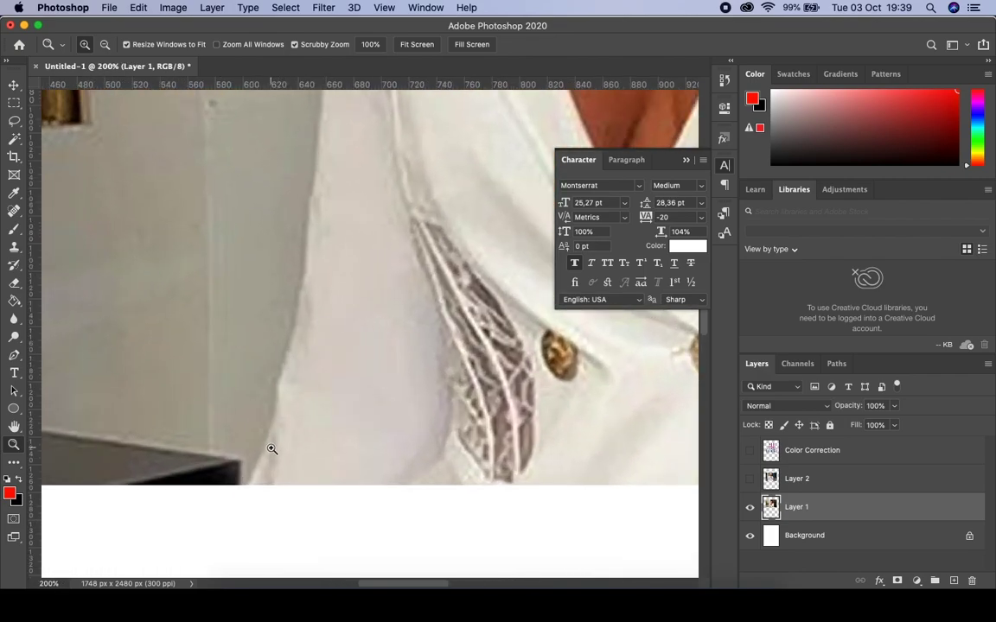
pyautogui.click(272, 448)
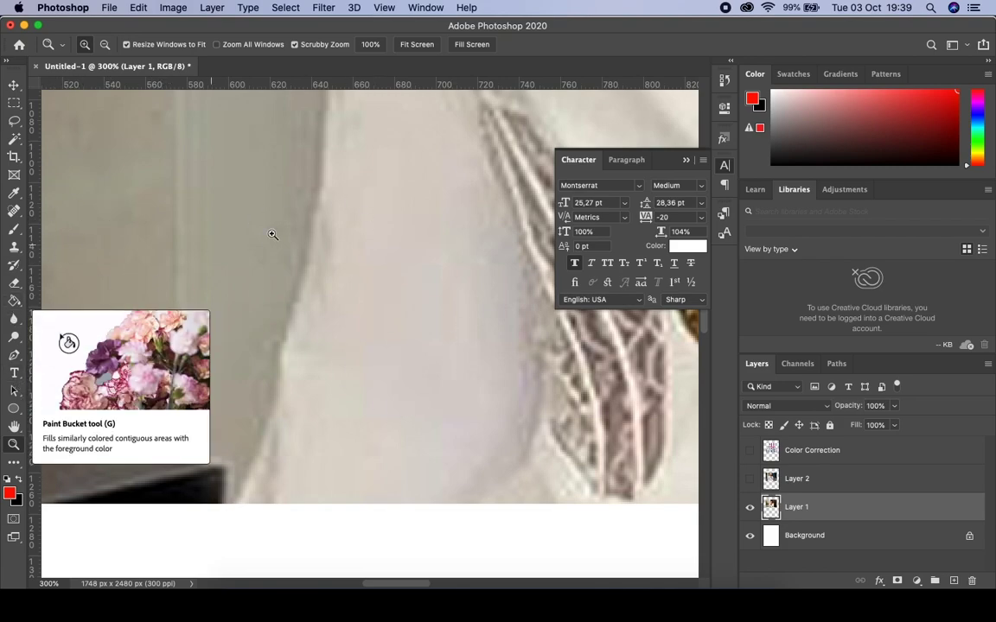
# Step: With the Pen tool, place curved anchors up the jacket's left edge and across the shoulder
pyautogui.click(17, 355)
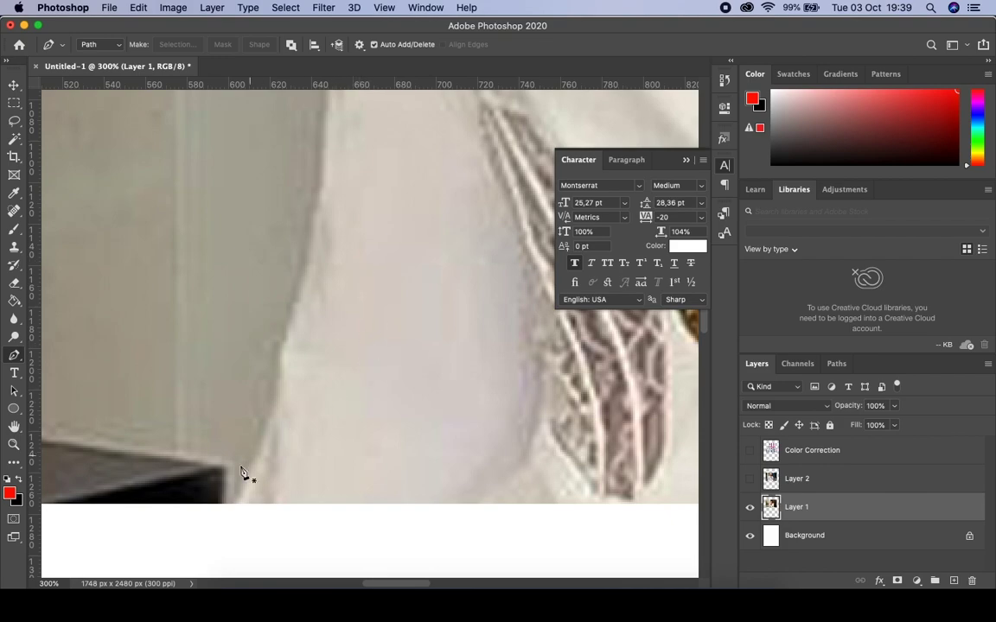
pyautogui.moveTo(281, 397); pyautogui.dragTo(283, 363)
pyautogui.moveTo(317, 220)
pyautogui.mouseDown()
pyautogui.moveTo(326, 149)
pyautogui.moveTo(316, 431)
pyautogui.mouseUp()
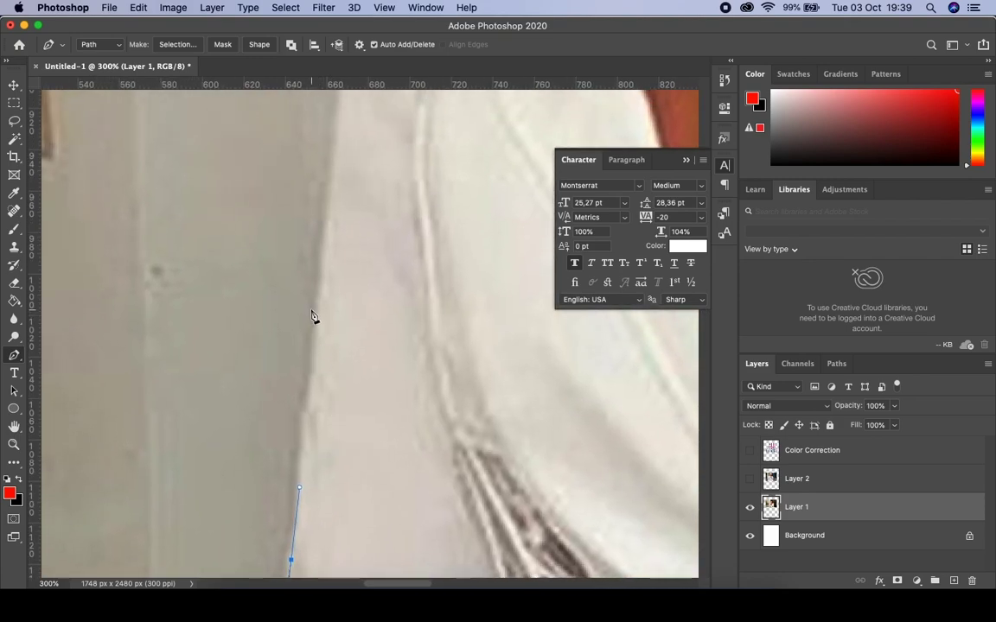
pyautogui.moveTo(322, 288); pyautogui.dragTo(334, 251)
pyautogui.moveTo(338, 198); pyautogui.dragTo(274, 412)
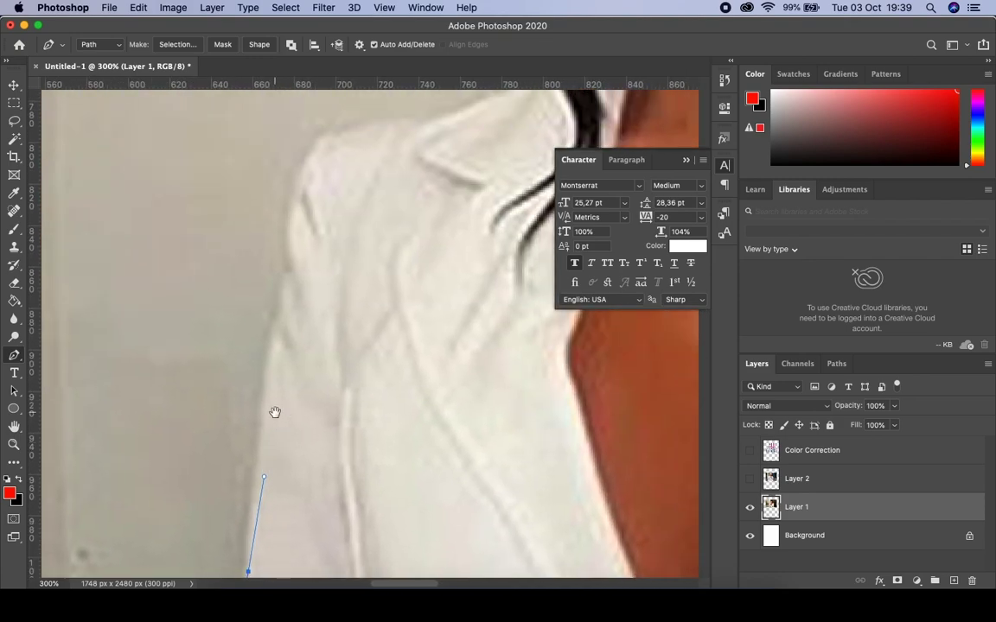
pyautogui.moveTo(274, 337); pyautogui.dragTo(298, 267)
pyautogui.moveTo(306, 174); pyautogui.dragTo(330, 118)
pyautogui.moveTo(407, 143)
pyautogui.mouseDown()
pyautogui.moveTo(327, 205)
pyautogui.moveTo(209, 270)
pyautogui.moveTo(224, 264)
pyautogui.mouseUp()
pyautogui.moveTo(278, 237); pyautogui.dragTo(310, 225)
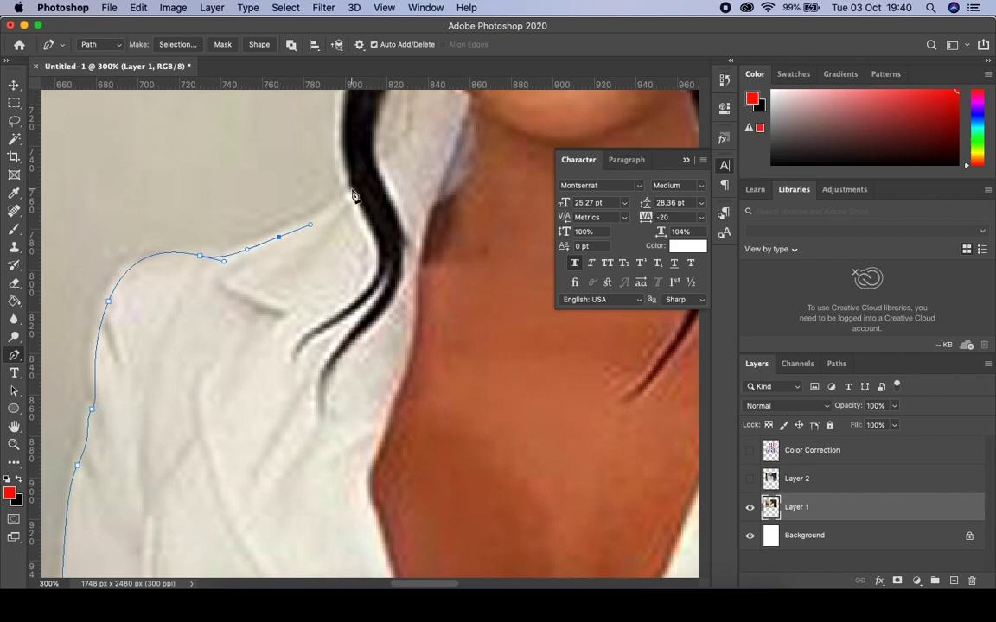
# Step: Extend the path from the shoulder up the hair beside the face to the bun's edge
pyautogui.moveTo(352, 191)
pyautogui.mouseDown()
pyautogui.moveTo(347, 172)
pyautogui.moveTo(261, 412)
pyautogui.mouseUp()
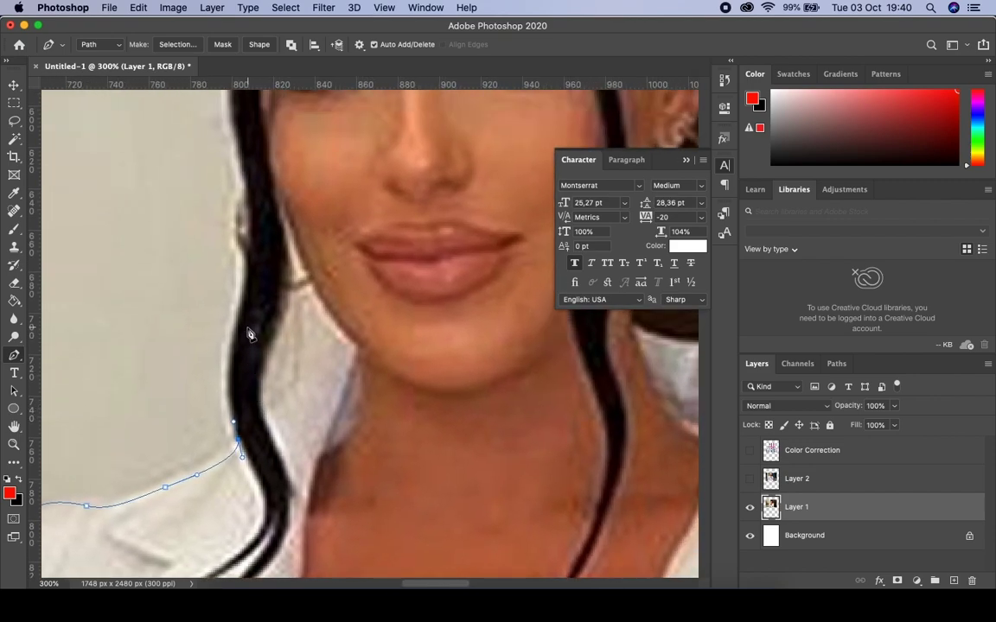
pyautogui.moveTo(242, 328); pyautogui.dragTo(261, 273)
pyautogui.moveTo(250, 184); pyautogui.dragTo(240, 134)
pyautogui.scroll(10, 208, 398)
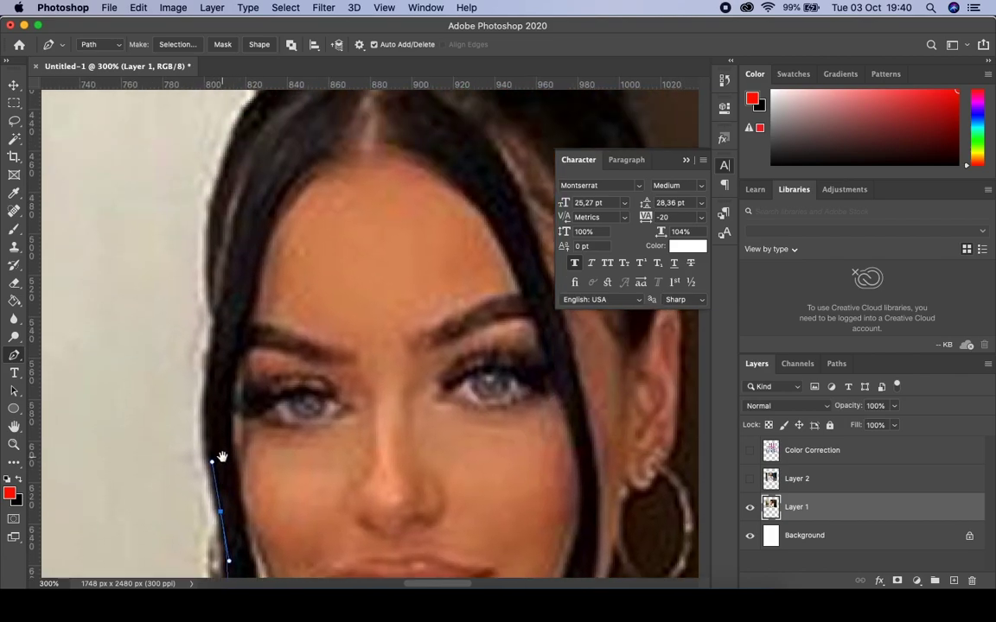
pyautogui.moveTo(210, 370); pyautogui.dragTo(221, 317)
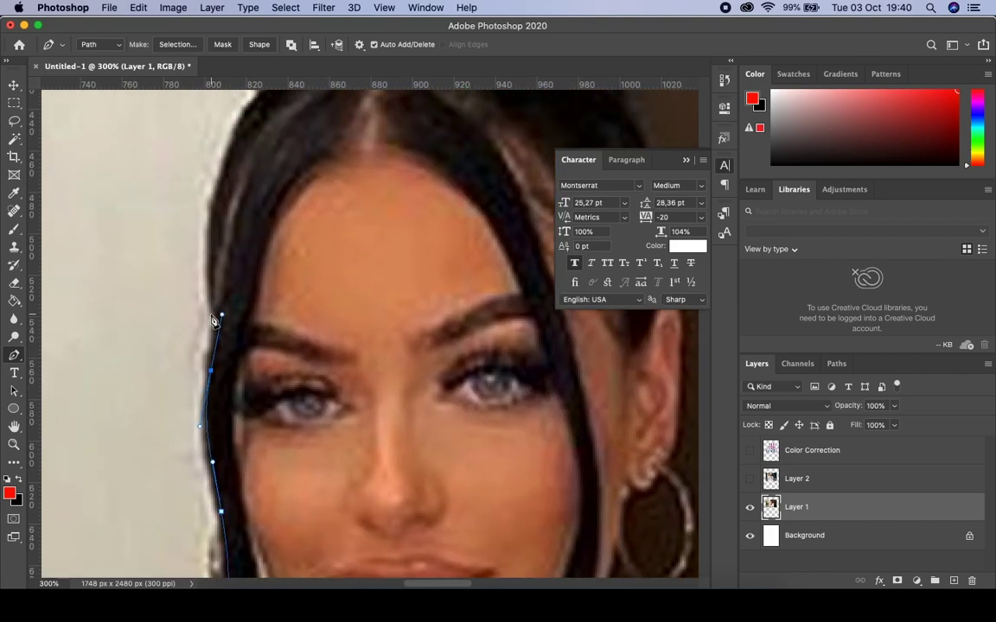
pyautogui.scroll(10, 199, 216)
pyautogui.moveTo(197, 317); pyautogui.dragTo(216, 295)
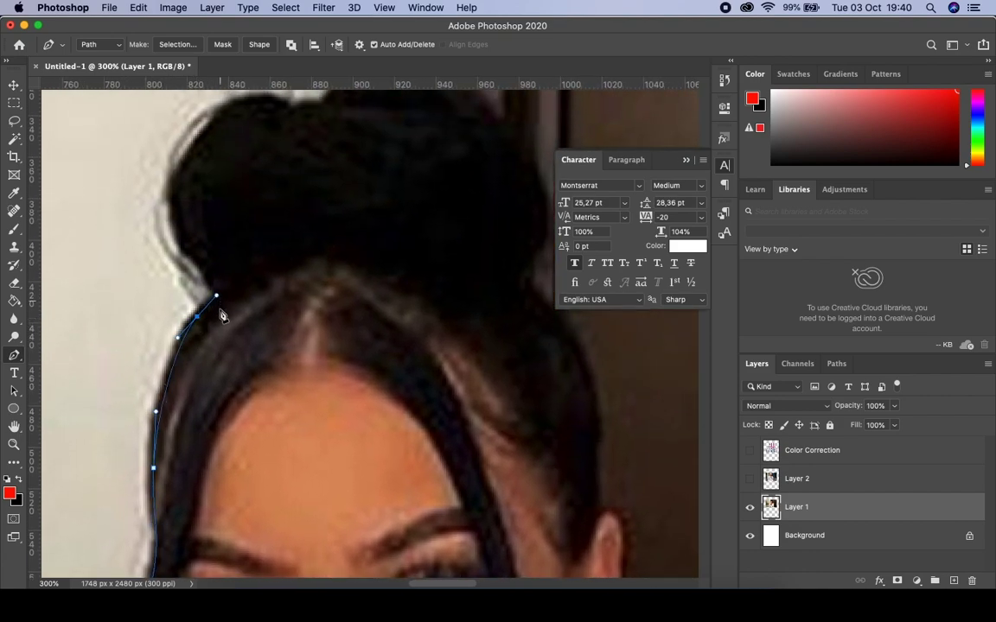
pyautogui.click(217, 295)
pyautogui.click(199, 266)
pyautogui.click(177, 177)
pyautogui.click(197, 145)
pyautogui.moveTo(210, 139); pyautogui.dragTo(79, 305)
pyautogui.moveTo(121, 270)
pyautogui.mouseDown()
pyautogui.moveTo(185, 279)
pyautogui.moveTo(223, 245)
pyautogui.mouseUp()
# Step: Curve the path over the top of the bun and down the hair's right side
pyautogui.click(161, 277)
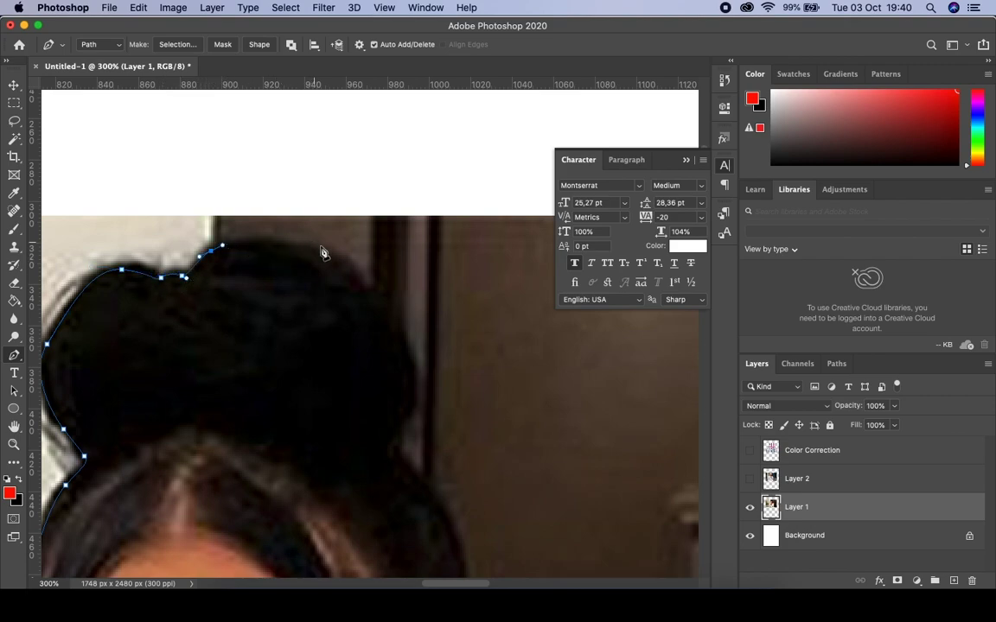
pyautogui.moveTo(354, 269); pyautogui.dragTo(394, 314)
pyautogui.moveTo(404, 380)
pyautogui.mouseDown()
pyautogui.moveTo(383, 243)
pyautogui.moveTo(374, 301)
pyautogui.moveTo(351, 181)
pyautogui.mouseUp()
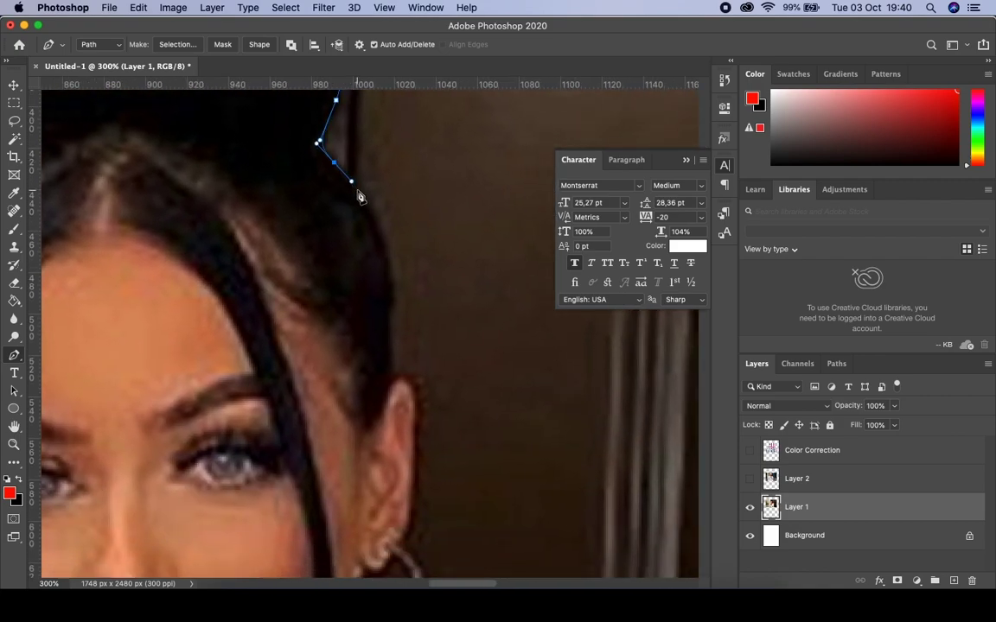
pyautogui.moveTo(389, 272); pyautogui.dragTo(395, 323)
pyautogui.moveTo(375, 365)
pyautogui.mouseDown()
pyautogui.moveTo(323, 197)
pyautogui.moveTo(351, 203)
pyautogui.mouseUp()
# Step: Trace the path around the ear and the earring's outer edge to the neck
pyautogui.click(360, 311)
pyautogui.scroll(-3, 366, 358)
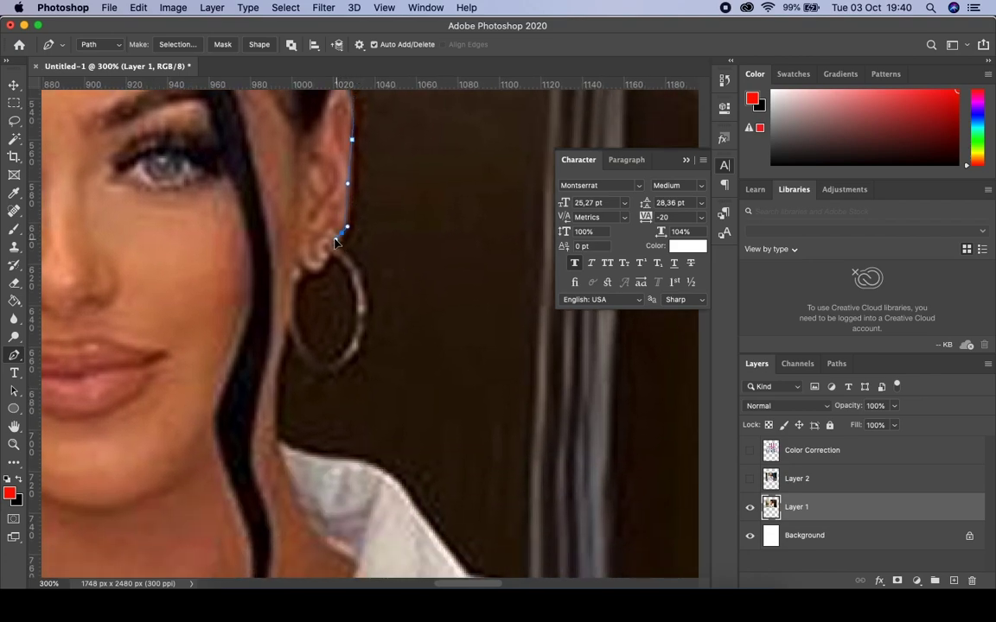
pyautogui.click(334, 241)
pyautogui.moveTo(363, 322); pyautogui.dragTo(358, 361)
pyautogui.click(326, 374)
pyautogui.moveTo(295, 348); pyautogui.dragTo(287, 329)
pyautogui.click(287, 324)
# Step: Continue the path down the neck, along the collar edge and over the shoulder
pyautogui.click(274, 409)
pyautogui.click(272, 448)
pyautogui.click(309, 465)
pyautogui.scroll(-5, 285, 406)
pyautogui.hscroll(4, 286, 406)
pyautogui.click(258, 341)
pyautogui.moveTo(321, 413)
pyautogui.mouseDown()
pyautogui.moveTo(344, 453)
pyautogui.moveTo(259, 295)
pyautogui.moveTo(276, 322)
pyautogui.mouseUp()
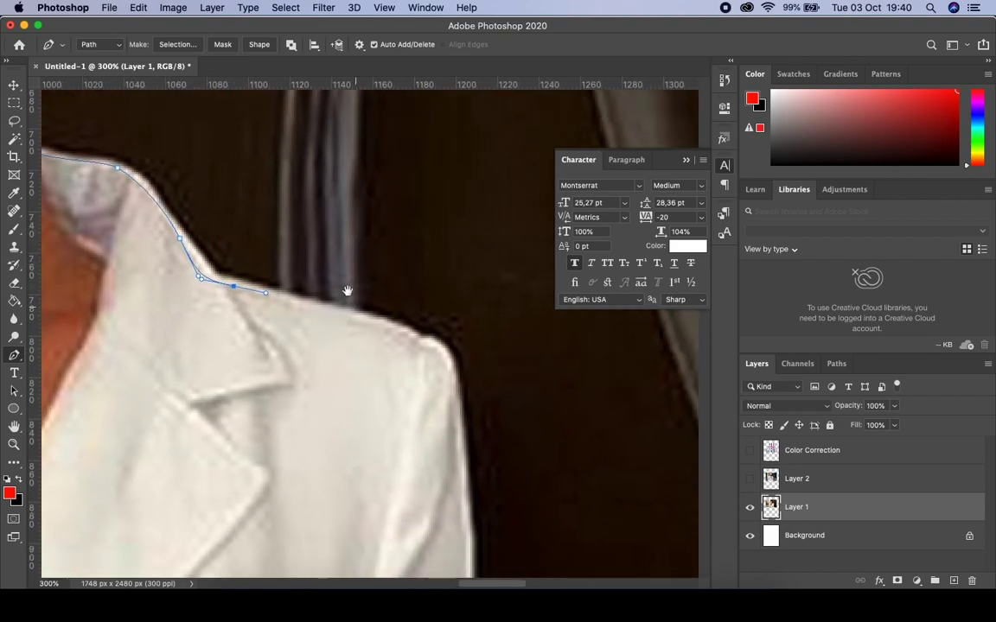
pyautogui.scroll(-5, 345, 285)
pyautogui.hscroll(2, 345, 284)
pyautogui.moveTo(346, 232); pyautogui.dragTo(367, 240)
# Step: Follow the jacket's right edge to its bottom corner, then run straight along the bottom
pyautogui.moveTo(421, 303)
pyautogui.mouseDown()
pyautogui.moveTo(423, 355)
pyautogui.moveTo(418, 220)
pyautogui.mouseUp()
pyautogui.moveTo(429, 334)
pyautogui.mouseDown()
pyautogui.moveTo(432, 434)
pyautogui.moveTo(458, 262)
pyautogui.mouseUp()
pyautogui.moveTo(457, 380); pyautogui.dragTo(462, 436)
pyautogui.moveTo(463, 516)
pyautogui.mouseDown()
pyautogui.moveTo(382, 287)
pyautogui.moveTo(410, 344)
pyautogui.mouseUp()
pyautogui.moveTo(473, 526); pyautogui.dragTo(482, 557)
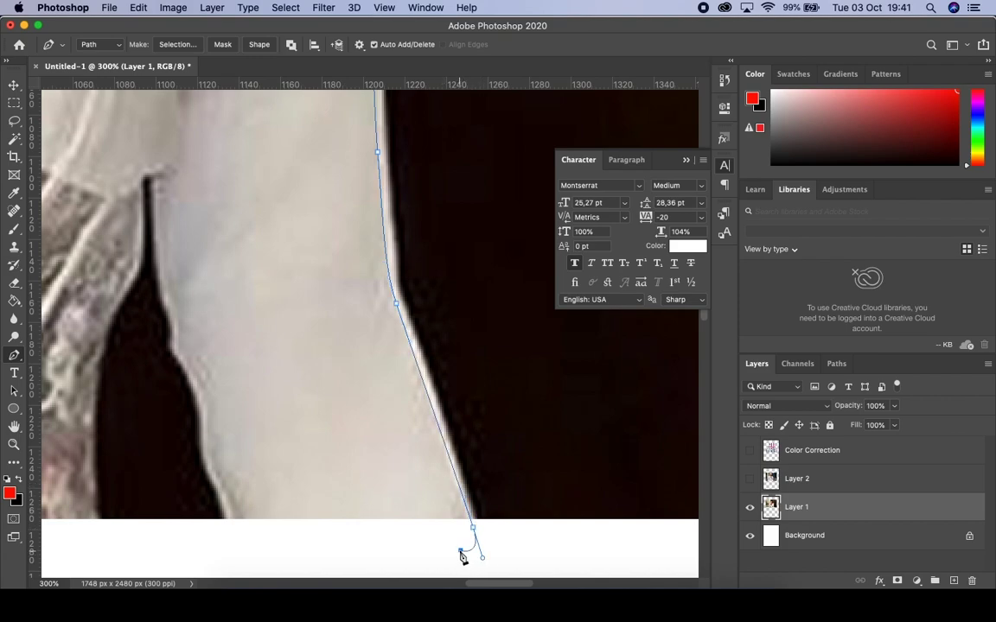
pyautogui.click(244, 542)
# Step: Delete two misplaced anchors, then trace up the inner edge, around the lapel tip, and down the lace
pyautogui.moveTo(224, 500); pyautogui.dragTo(219, 486)
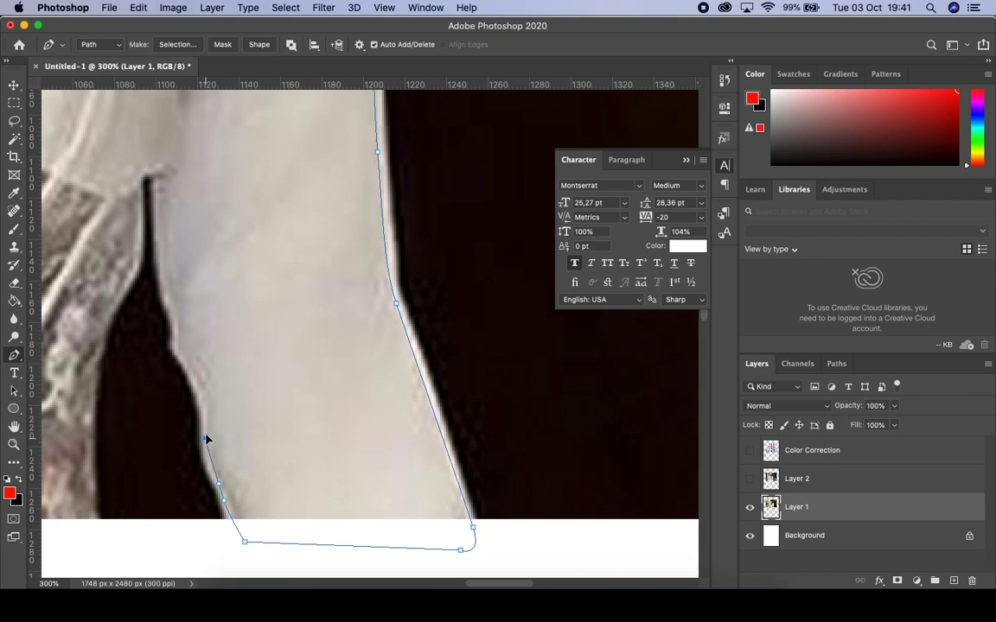
pyautogui.keyDown('super'); pyautogui.click(191, 377); pyautogui.keyUp('super')
pyautogui.press('BackSpace')
pyautogui.press('BackSpace')
pyautogui.click(159, 245)
pyautogui.click(158, 197)
pyautogui.click(157, 172)
pyautogui.moveTo(137, 185); pyautogui.dragTo(139, 201)
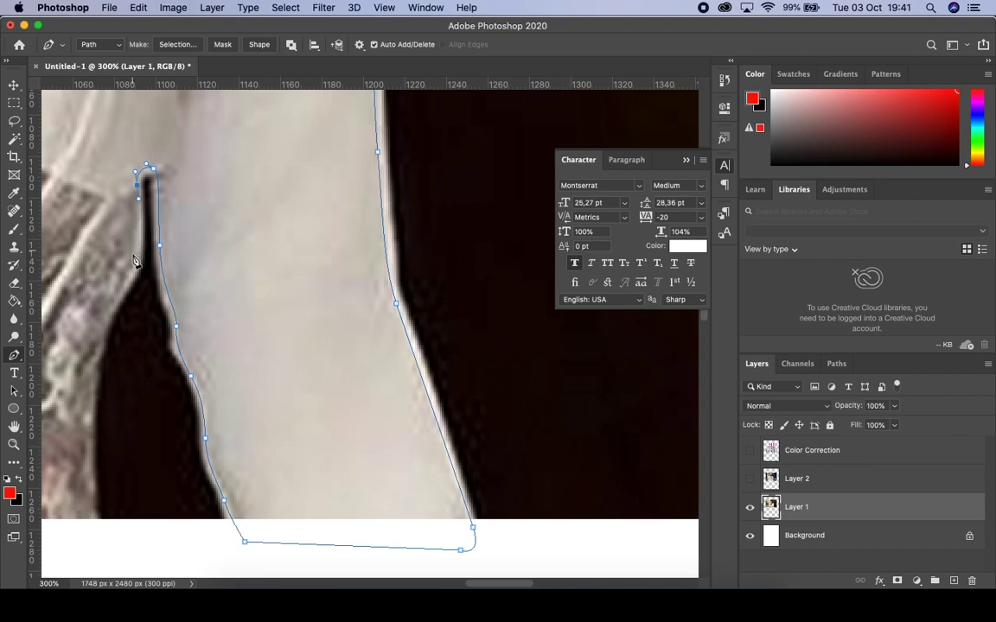
pyautogui.moveTo(133, 263); pyautogui.dragTo(125, 279)
# Step: Run the path down the lace edge to the photo's bottom and close it along the bottom edge
pyautogui.moveTo(96, 355); pyautogui.dragTo(93, 393)
pyautogui.moveTo(84, 439); pyautogui.dragTo(268, 301)
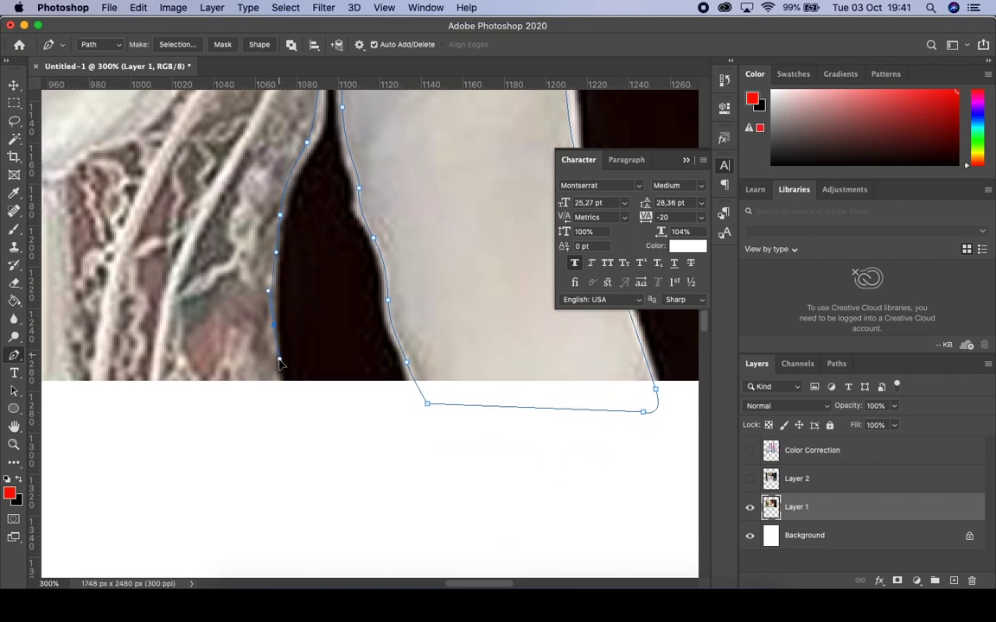
pyautogui.moveTo(284, 410); pyautogui.dragTo(294, 433)
pyautogui.hscroll(-10, 166, 450)
pyautogui.hscroll(-8, 163, 435)
pyautogui.hscroll(-8, 371, 478)
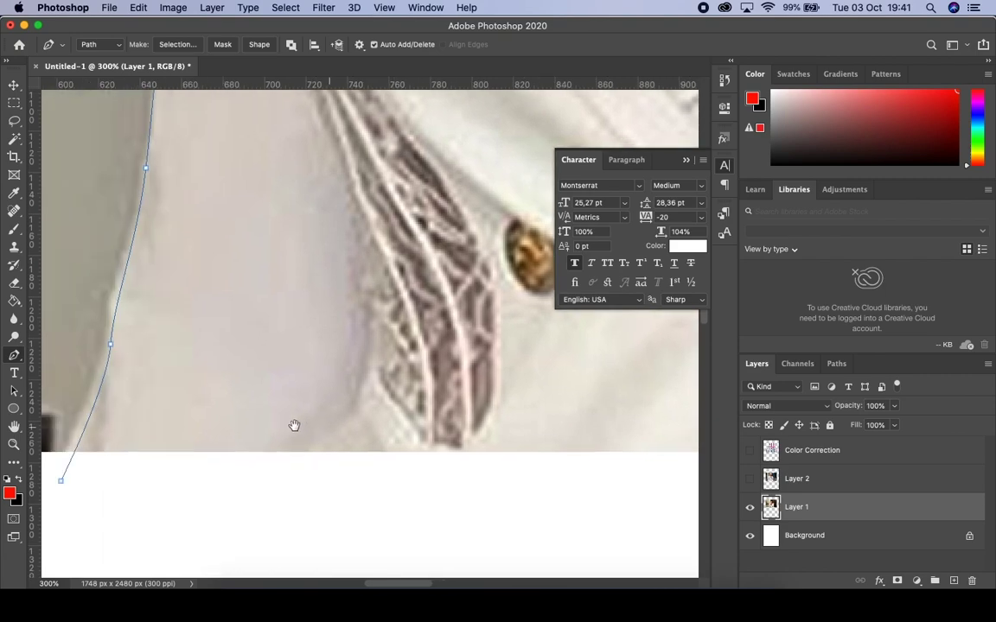
pyautogui.hscroll(-4, 307, 423)
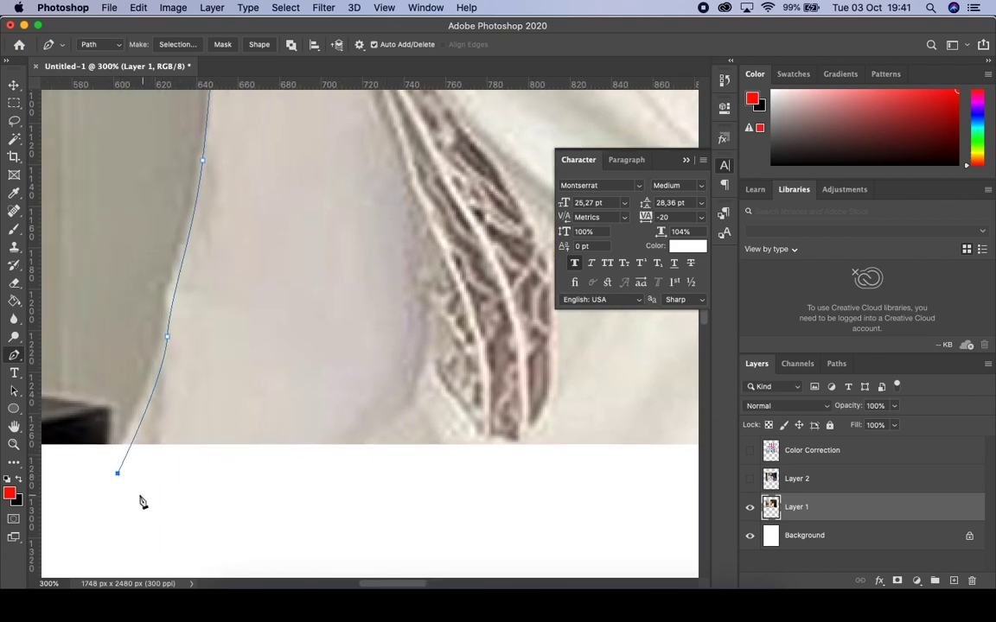
pyautogui.press('Escape')
pyautogui.click(118, 473)
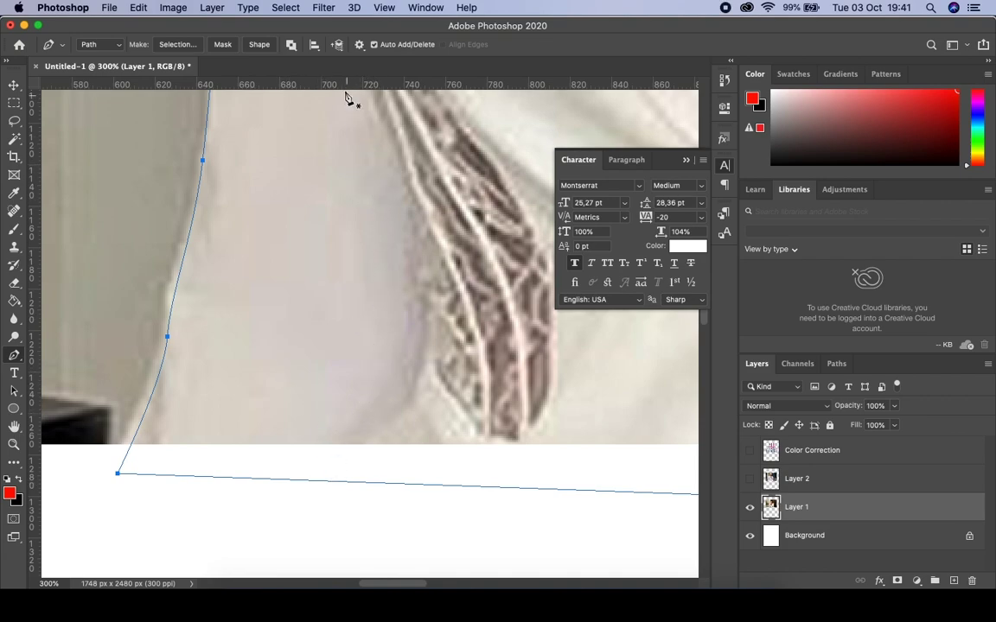
# Step: Convert the closed path into a selection with a 5-pixel feather radius
pyautogui.rightClick(277, 179)
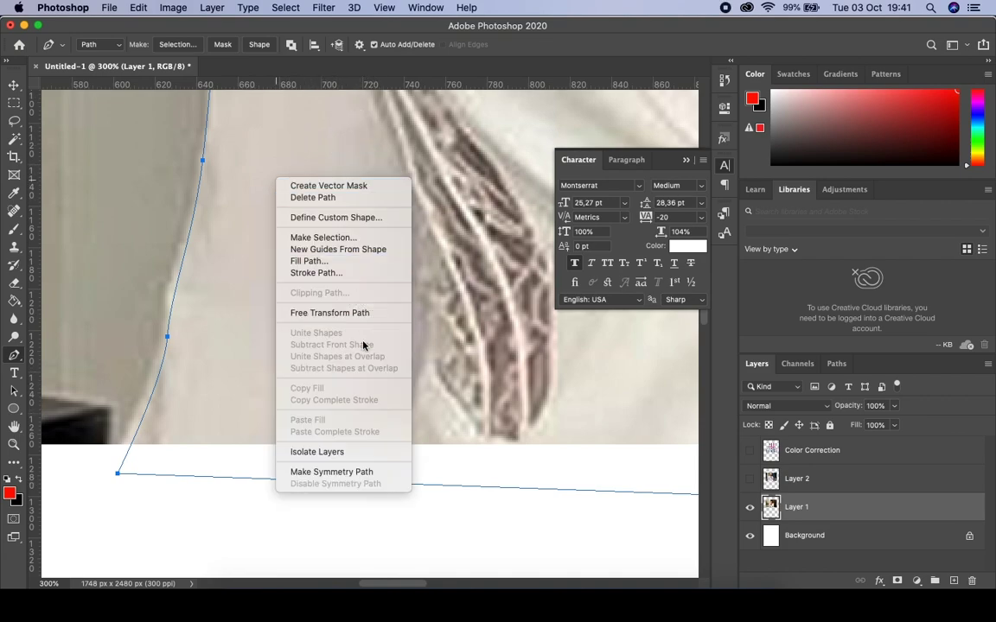
pyautogui.click(380, 238)
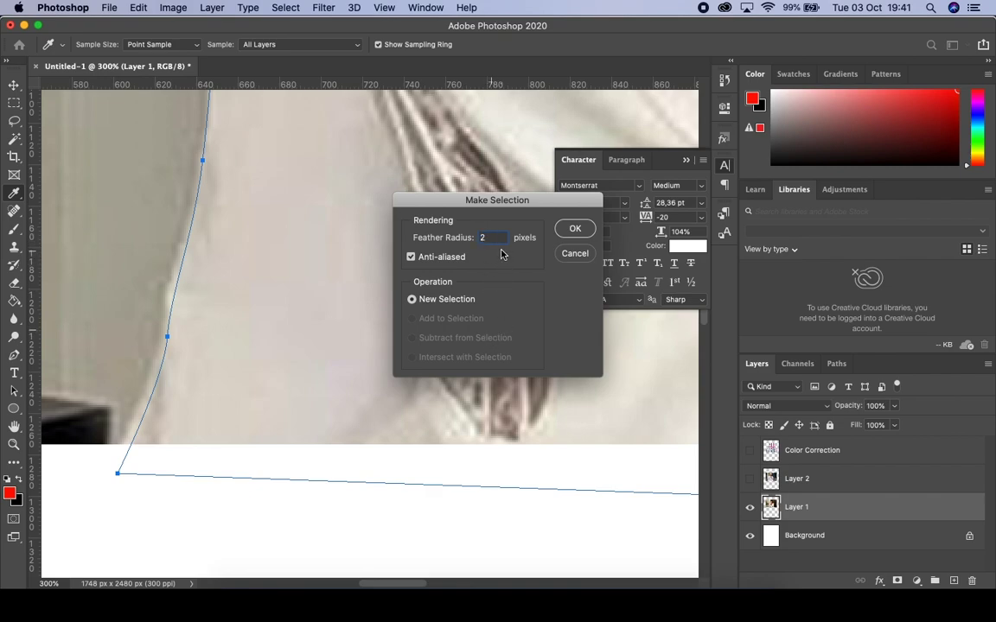
pyautogui.write('3')
pyautogui.write('4')
pyautogui.click(573, 229)
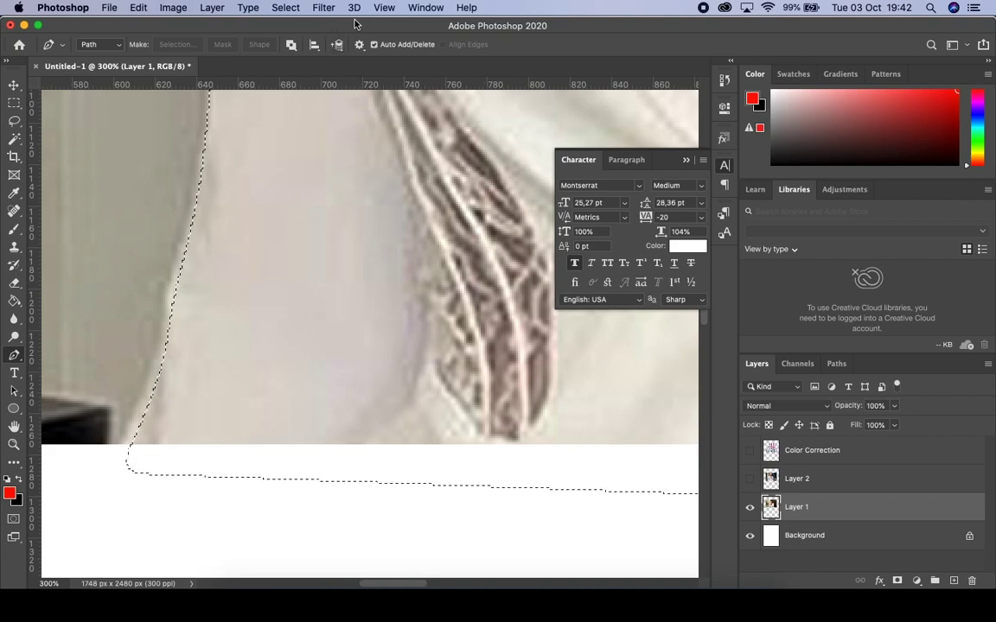
# Step: Invert the selection and delete the surroundings to white
pyautogui.click(285, 8)
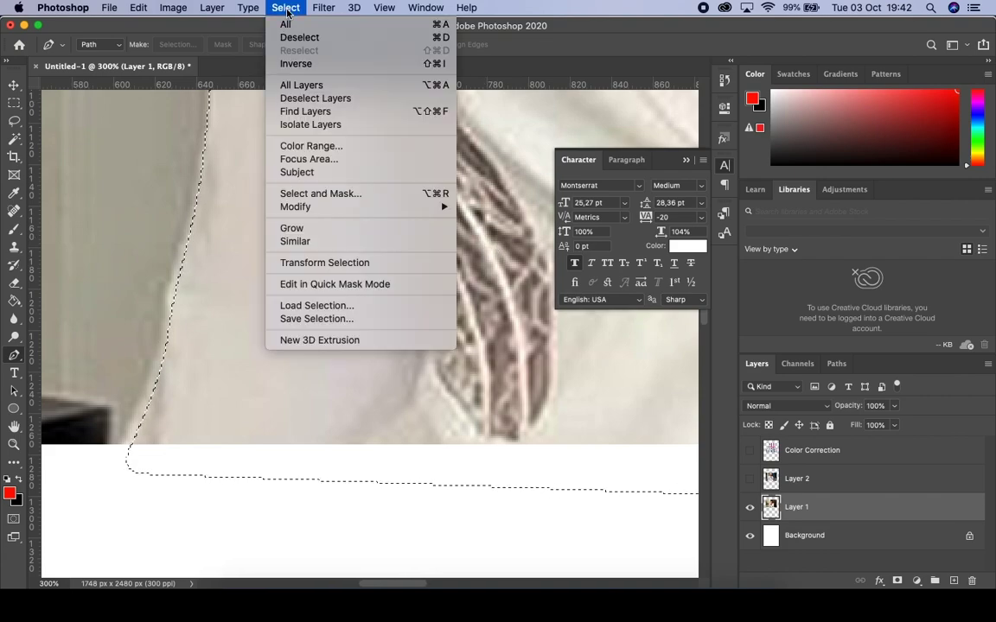
pyautogui.click(296, 64)
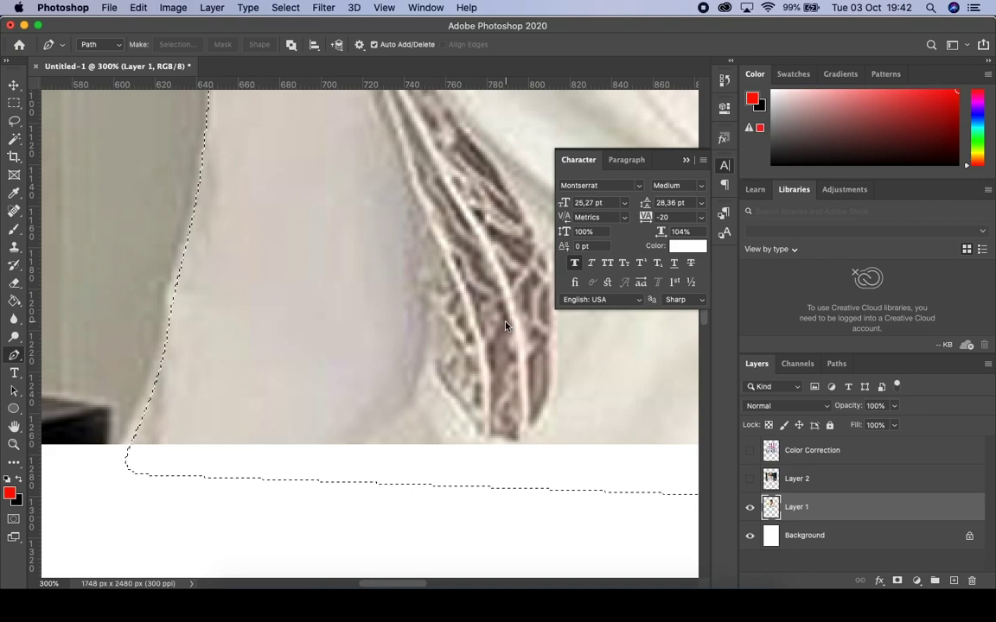
pyautogui.press('Delete')
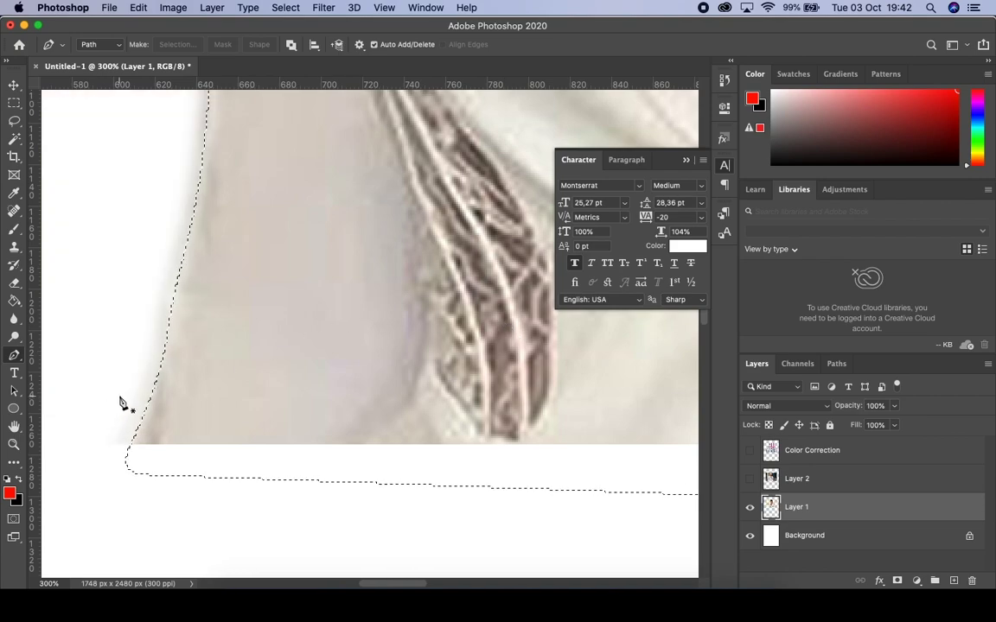
# Step: Deselect and fill the Background layer red with the Paint Bucket
pyautogui.press('super+d')
pyautogui.press('z')
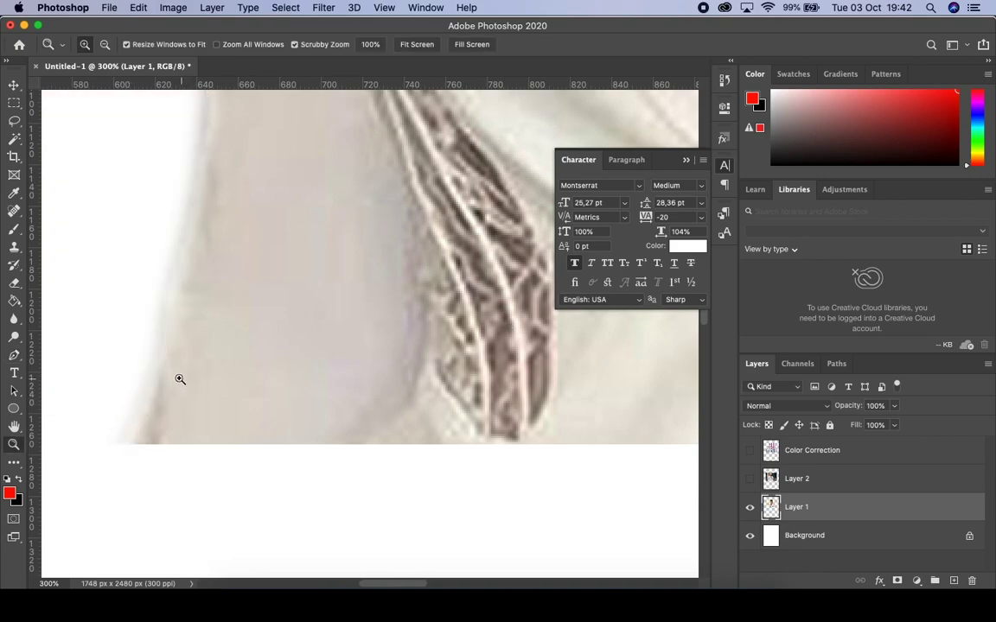
pyautogui.moveTo(182, 405); pyautogui.dragTo(267, 342)
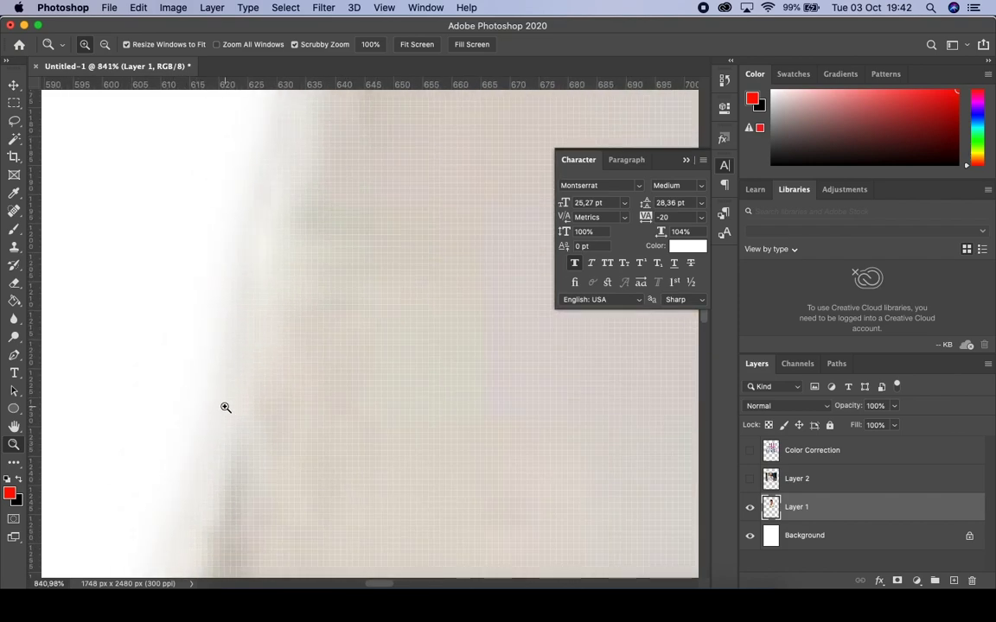
pyautogui.scroll(-10, 225, 413)
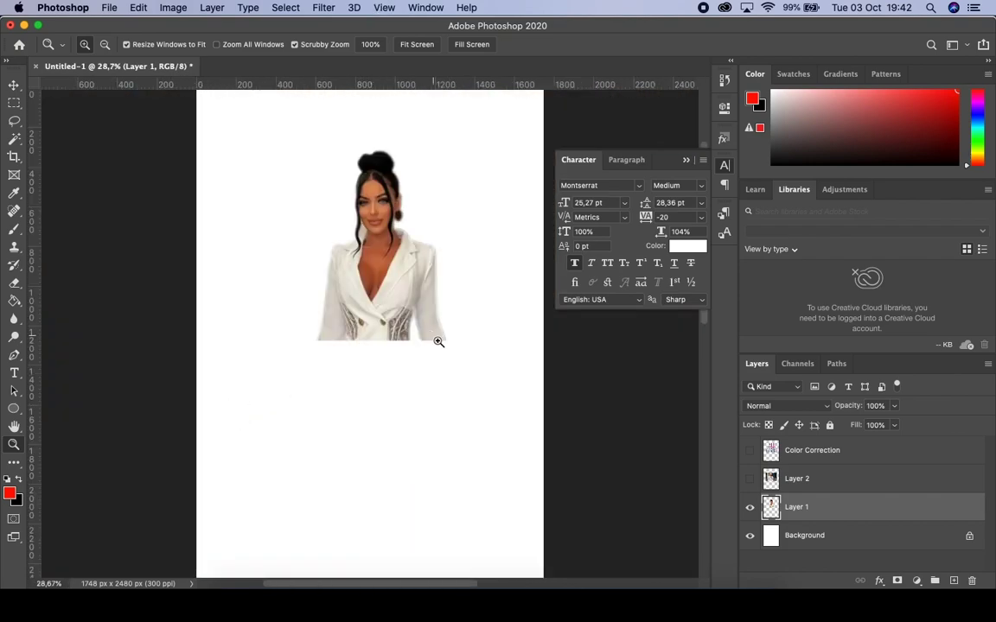
pyautogui.click(856, 538)
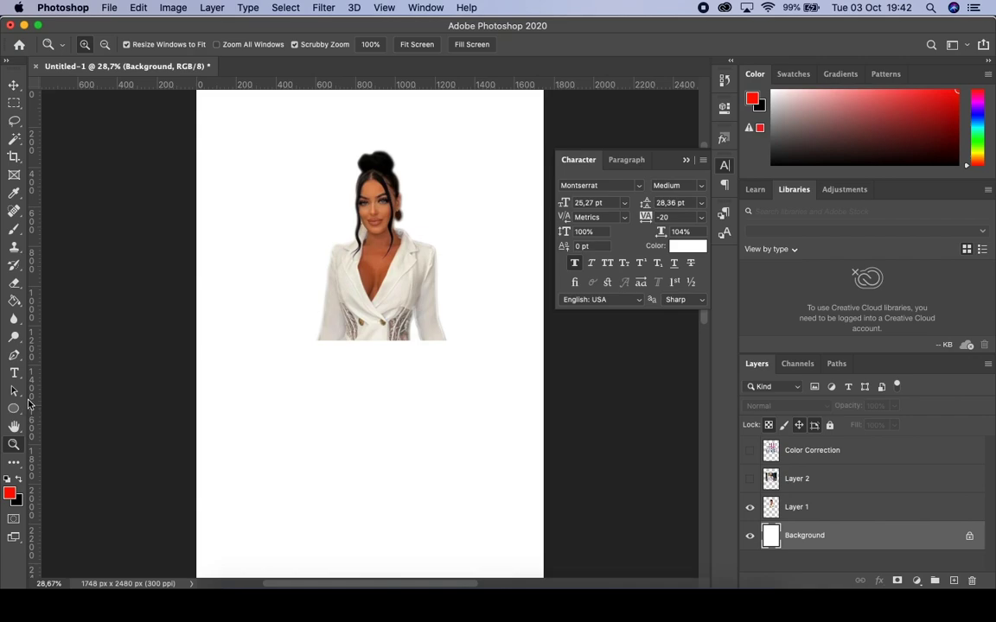
pyautogui.click(15, 301)
pyautogui.click(235, 339)
# Step: Inspect the jacket edge, then undo the red fill, the deselect and the deletion
pyautogui.press('z')
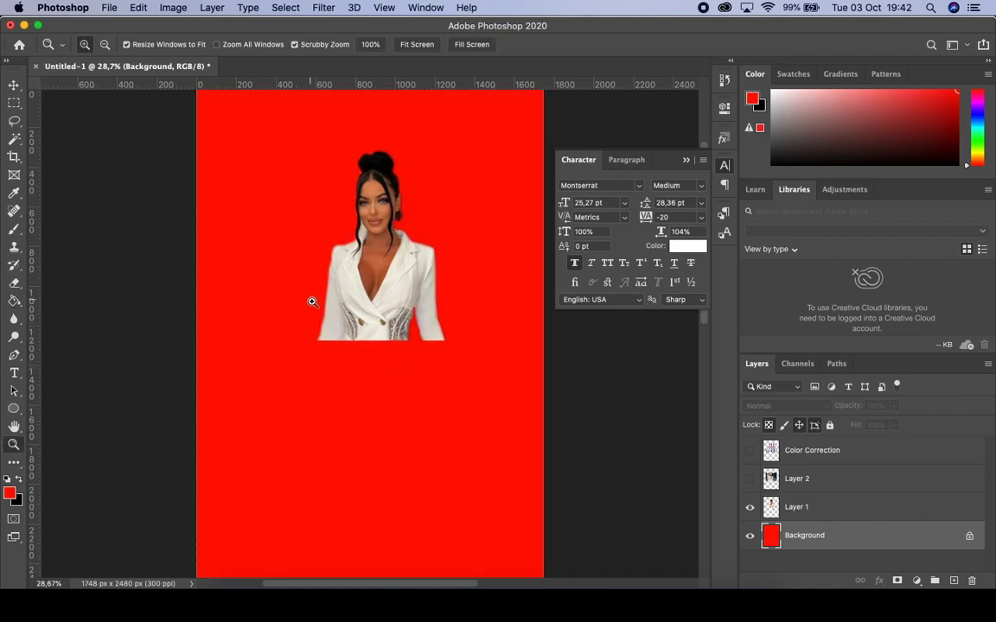
pyautogui.moveTo(319, 308); pyautogui.dragTo(413, 386)
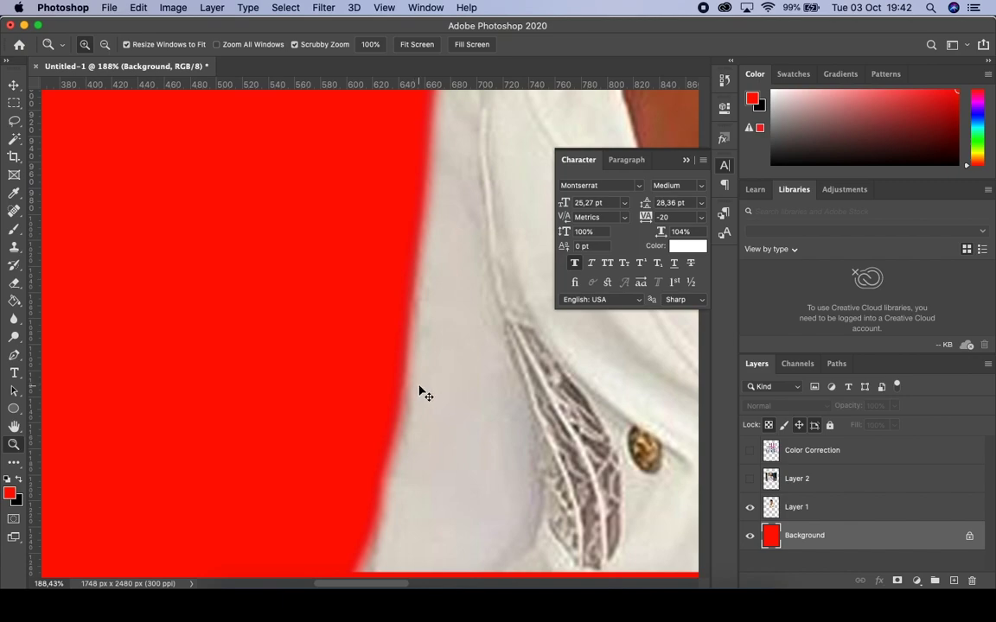
pyautogui.press('super+z')
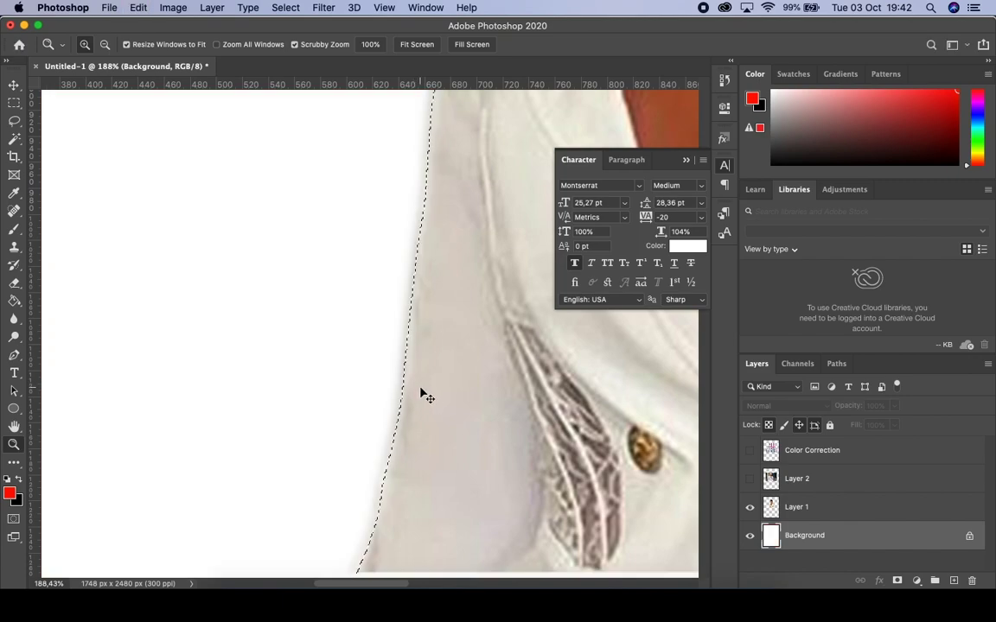
pyautogui.press('super+z')
pyautogui.press('super+z')
pyautogui.moveTo(546, 483); pyautogui.dragTo(323, 304)
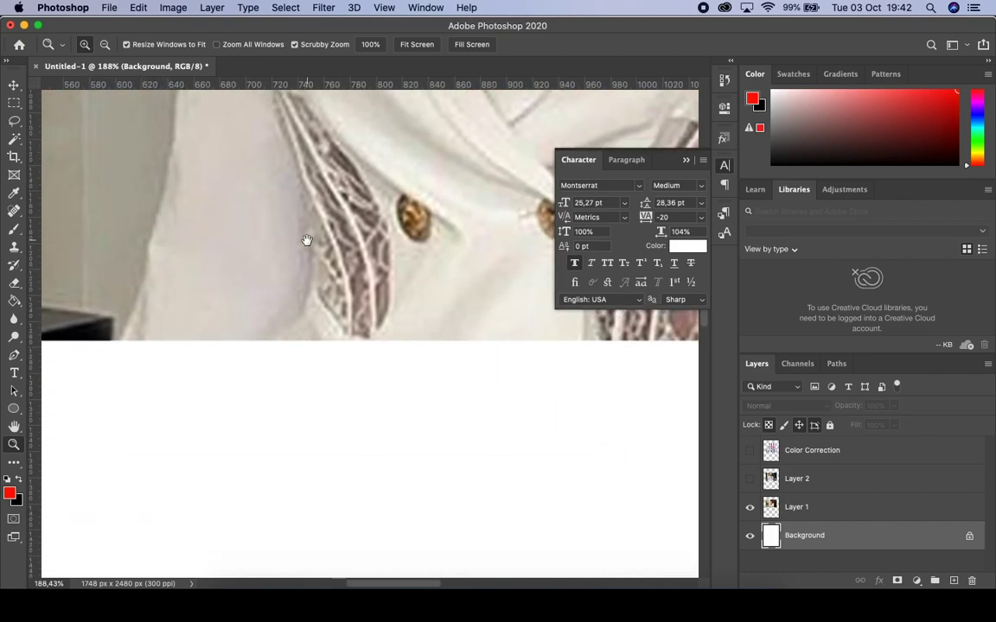
pyautogui.press('super+z')
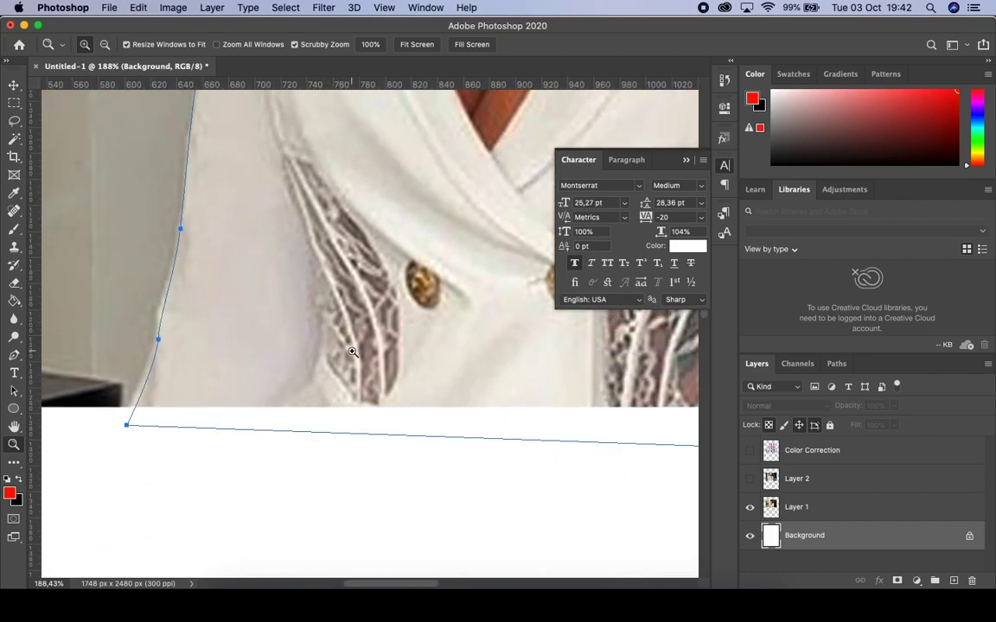
# Step: Convert the pen path into a feathered selection again
pyautogui.press('p')
pyautogui.rightClick(267, 286)
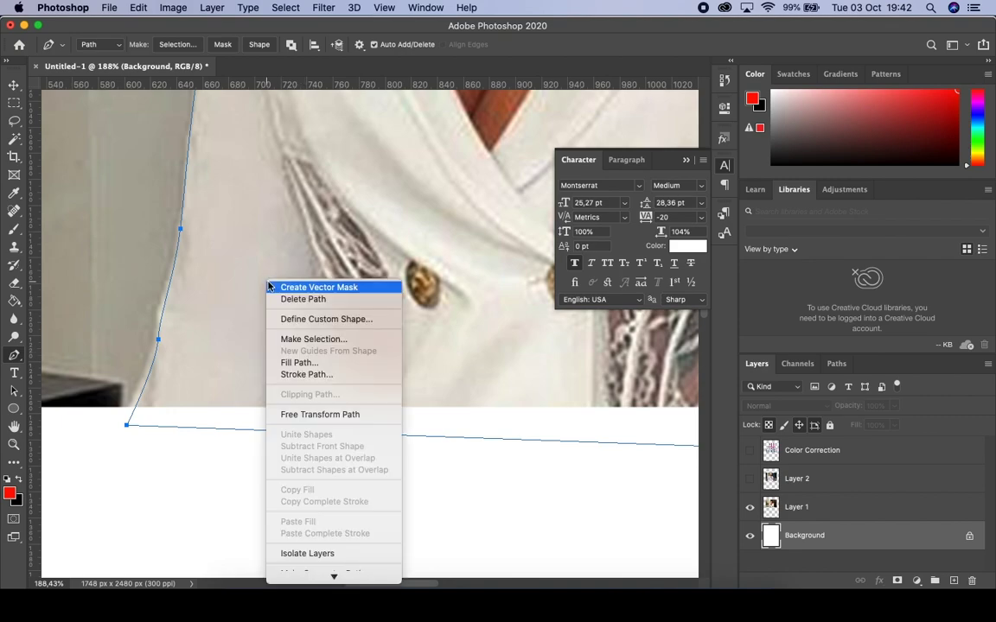
pyautogui.click(337, 340)
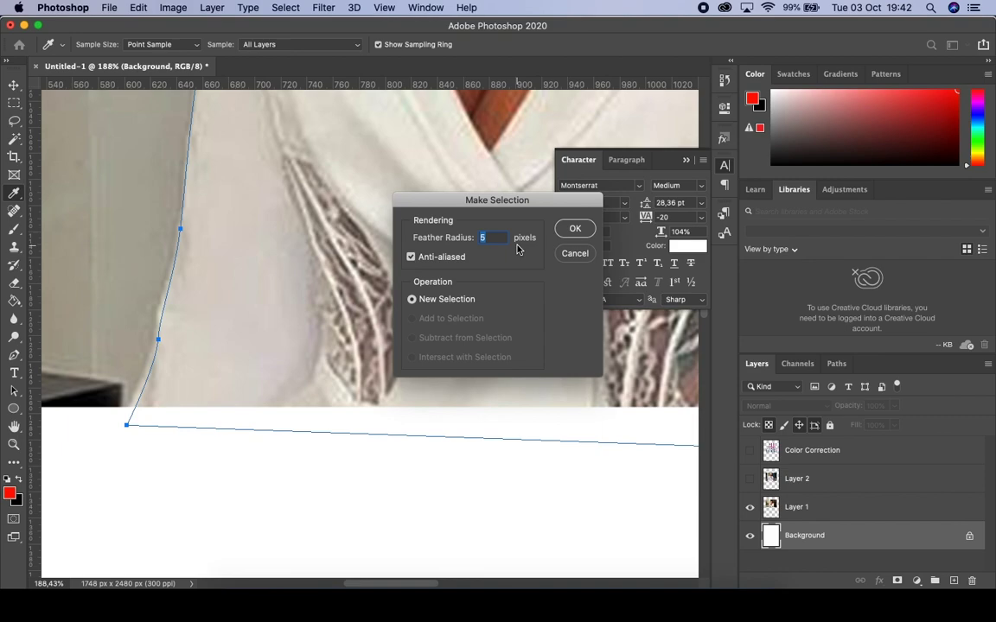
pyautogui.click(573, 230)
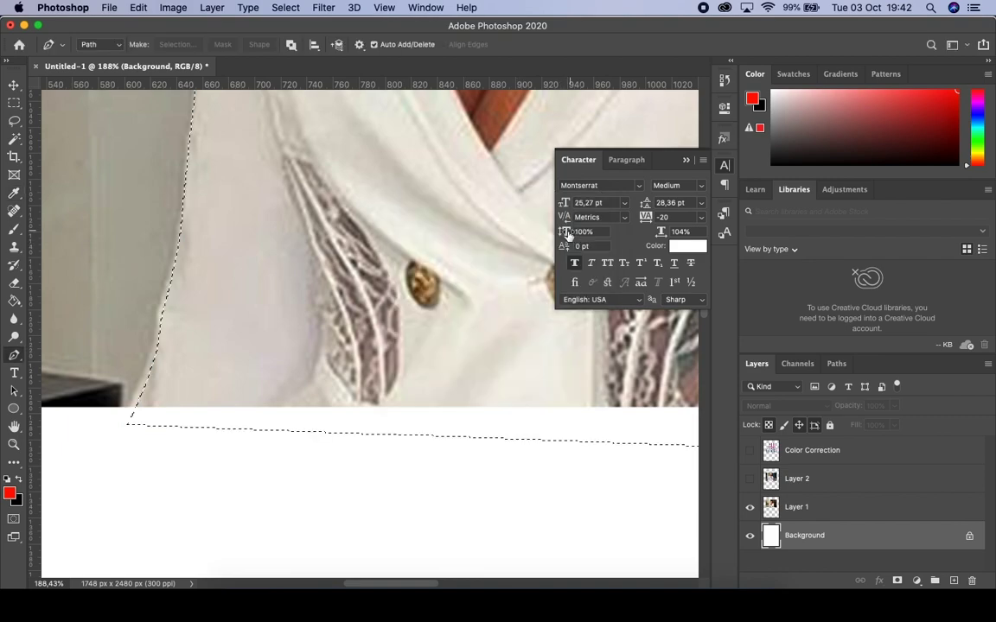
# Step: Invert the selection, delete the background from Layer 1, and deselect
pyautogui.hotkey('ctrl', '0')
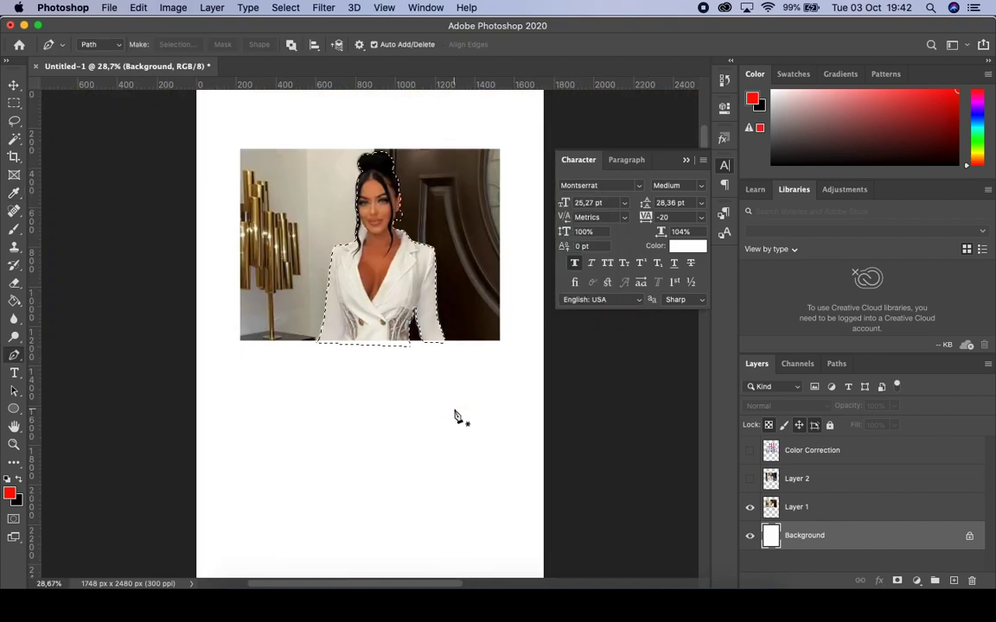
pyautogui.click(289, 9)
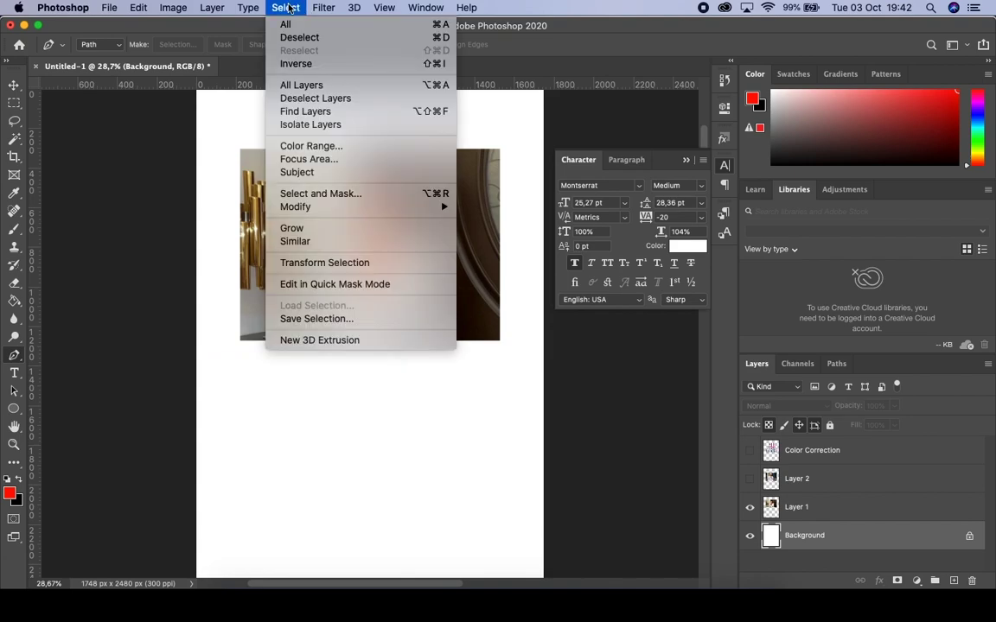
pyautogui.click(301, 64)
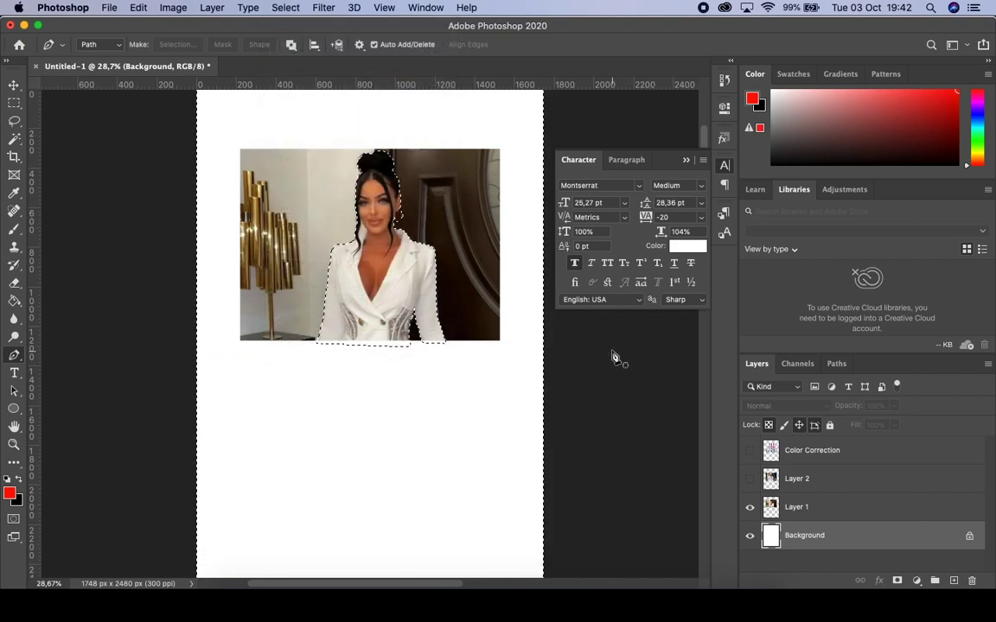
pyautogui.click(818, 507)
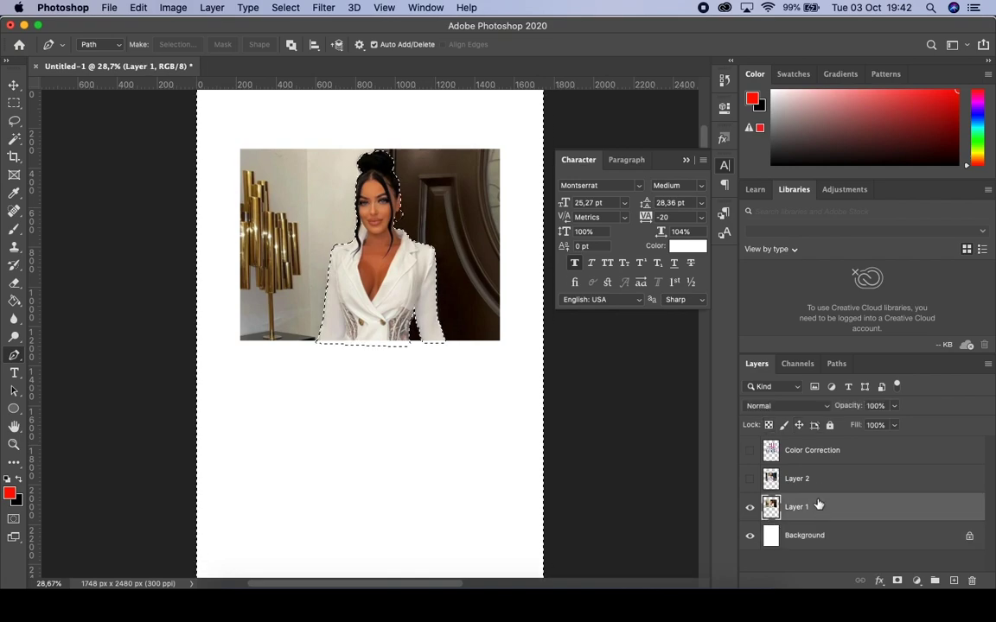
pyautogui.press('Delete')
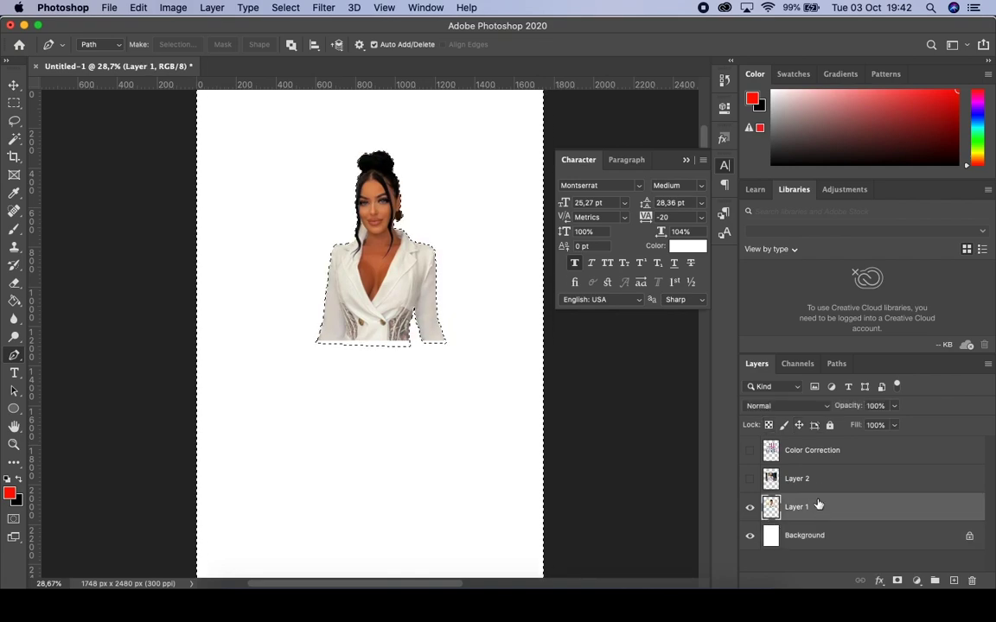
pyautogui.hotkey('ctrl', 'd')
# Step: Zoom in on the earring and trace a closed path around the hoop's interior
pyautogui.press('z')
pyautogui.moveTo(456, 184); pyautogui.dragTo(482, 168)
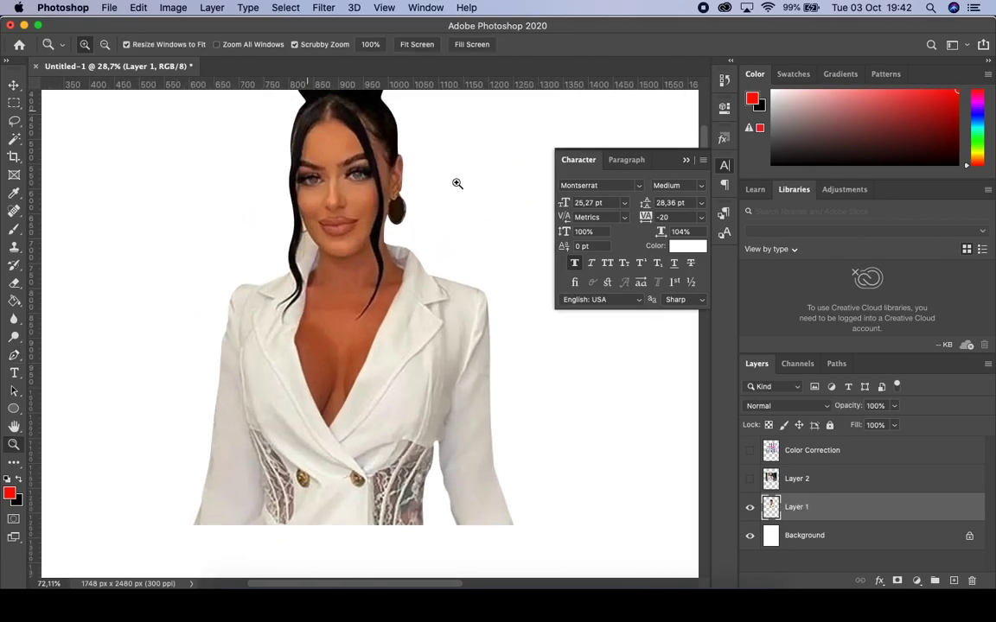
pyautogui.moveTo(404, 181); pyautogui.dragTo(469, 173)
pyautogui.press('p')
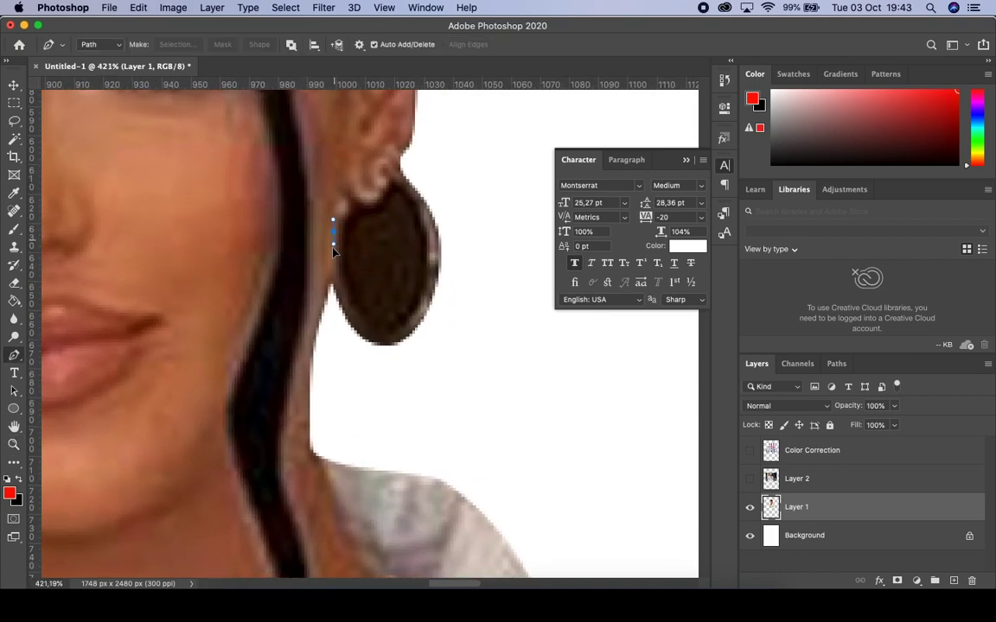
pyautogui.moveTo(334, 232); pyautogui.dragTo(334, 251)
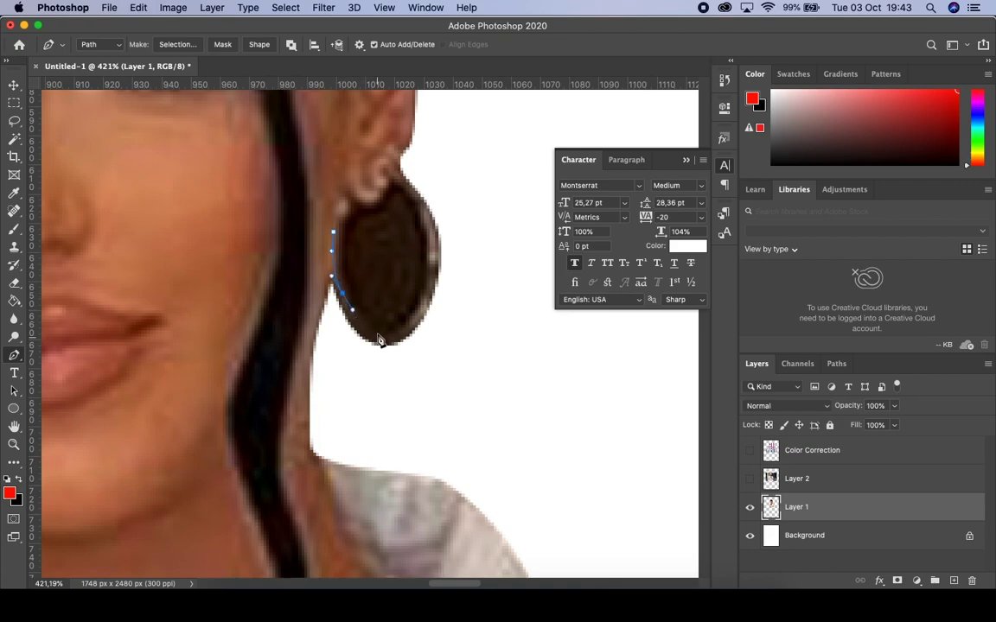
pyautogui.moveTo(385, 334); pyautogui.dragTo(403, 330)
pyautogui.moveTo(430, 272); pyautogui.dragTo(430, 232)
pyautogui.moveTo(406, 187); pyautogui.dragTo(389, 173)
pyautogui.moveTo(372, 200); pyautogui.dragTo(338, 217)
# Step: Convert the earring path to a selection, delete the backdrop inside it, and deselect
pyautogui.rightClick(357, 238)
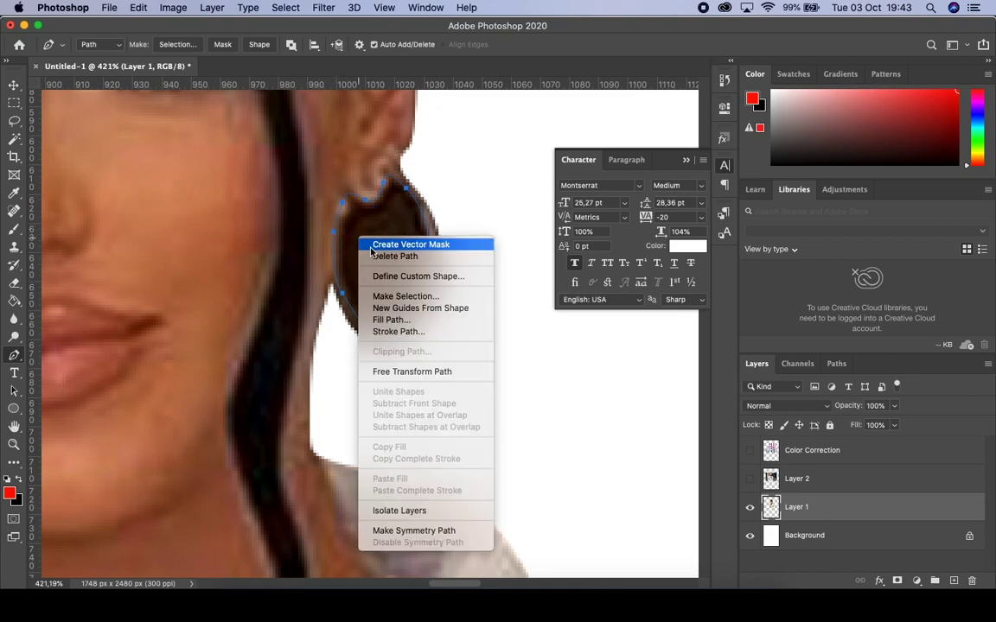
pyautogui.click(454, 287)
pyautogui.press('Return')
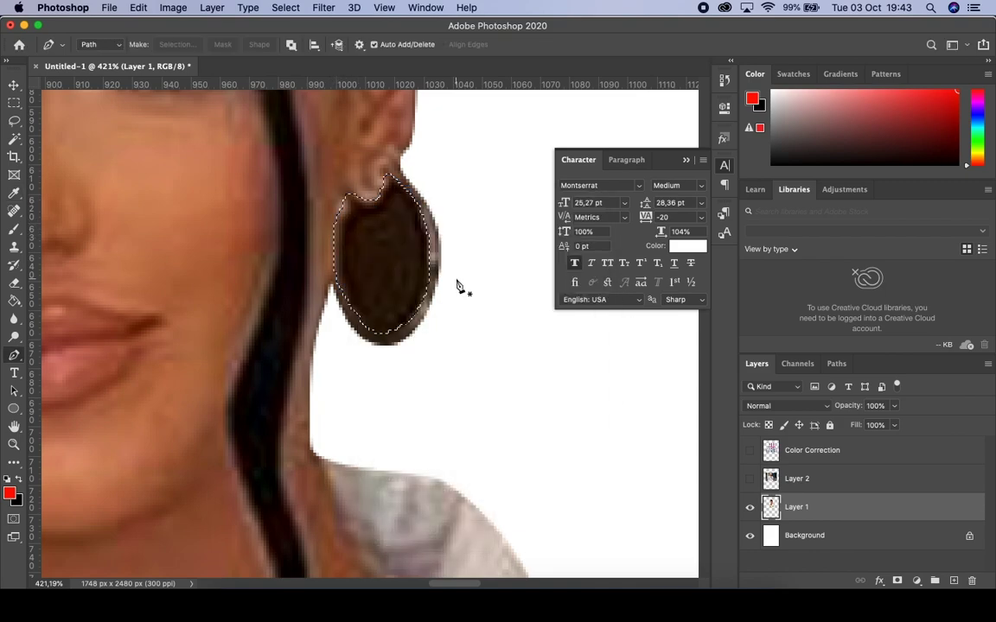
pyautogui.press('Delete')
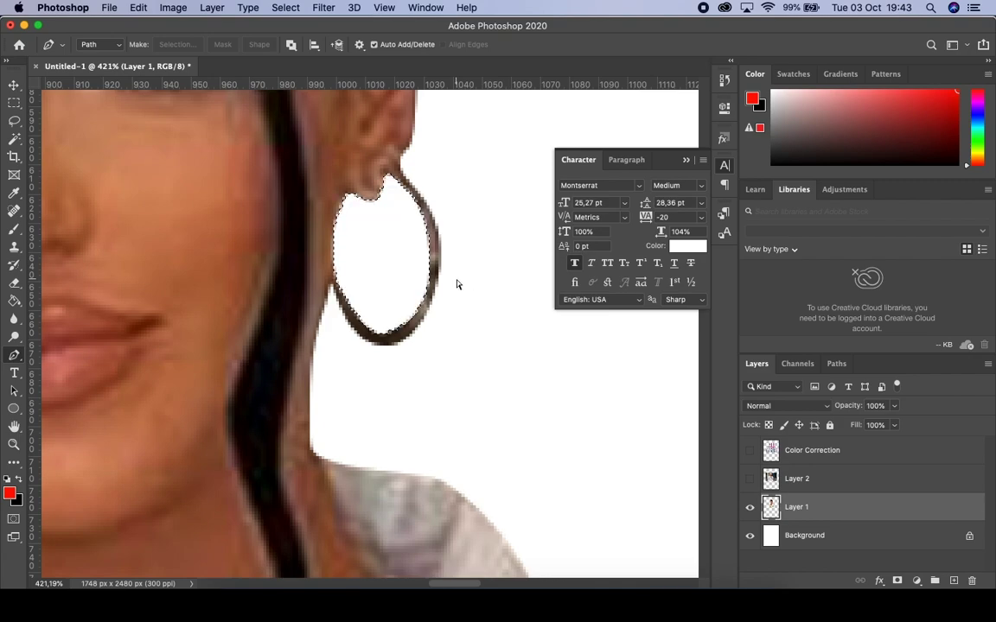
pyautogui.hotkey('ctrl', 'd')
pyautogui.hscroll(-5, 252, 269)
pyautogui.scroll(-3, 289, 311)
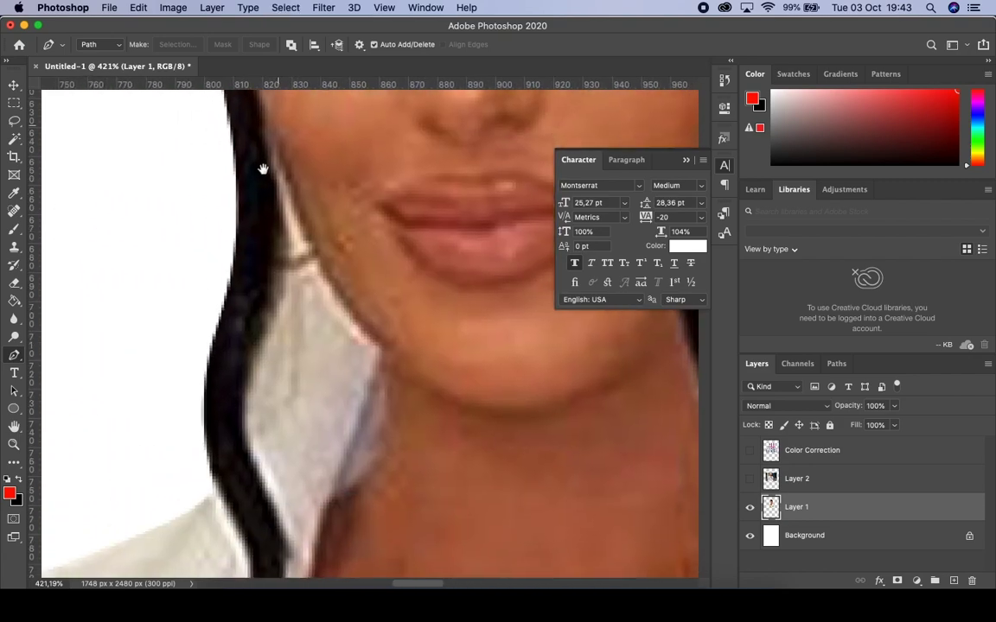
# Step: Trace a closed path around the gap between the hair strand and the jawline
pyautogui.moveTo(240, 426)
pyautogui.mouseDown()
pyautogui.moveTo(255, 470)
pyautogui.moveTo(276, 299)
pyautogui.moveTo(398, 237)
pyautogui.moveTo(281, 370)
pyautogui.mouseUp()
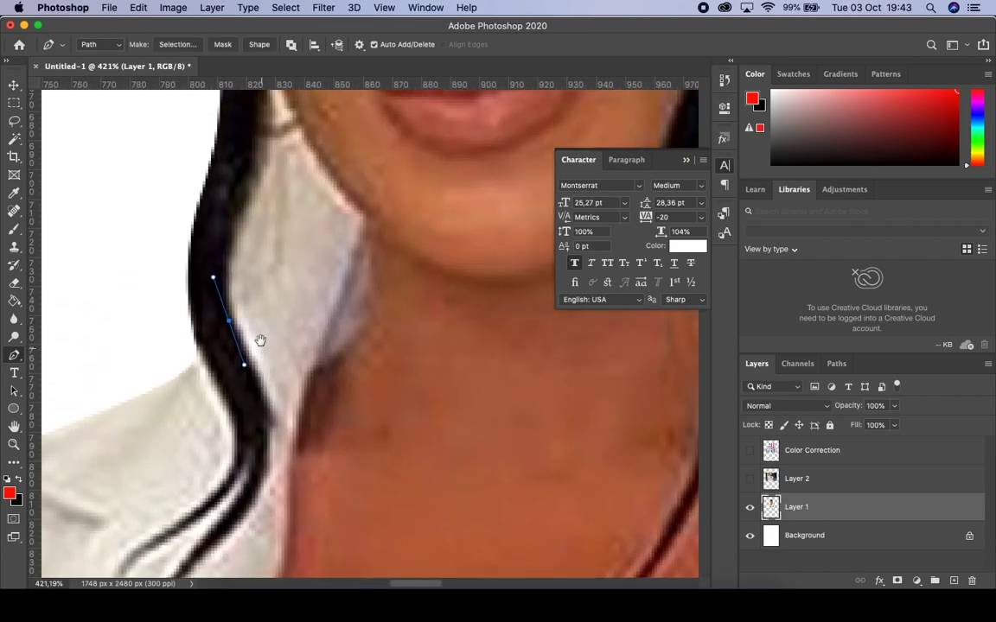
pyautogui.moveTo(255, 300); pyautogui.dragTo(277, 295)
pyautogui.moveTo(351, 233); pyautogui.dragTo(359, 202)
pyautogui.moveTo(287, 125); pyautogui.dragTo(320, 284)
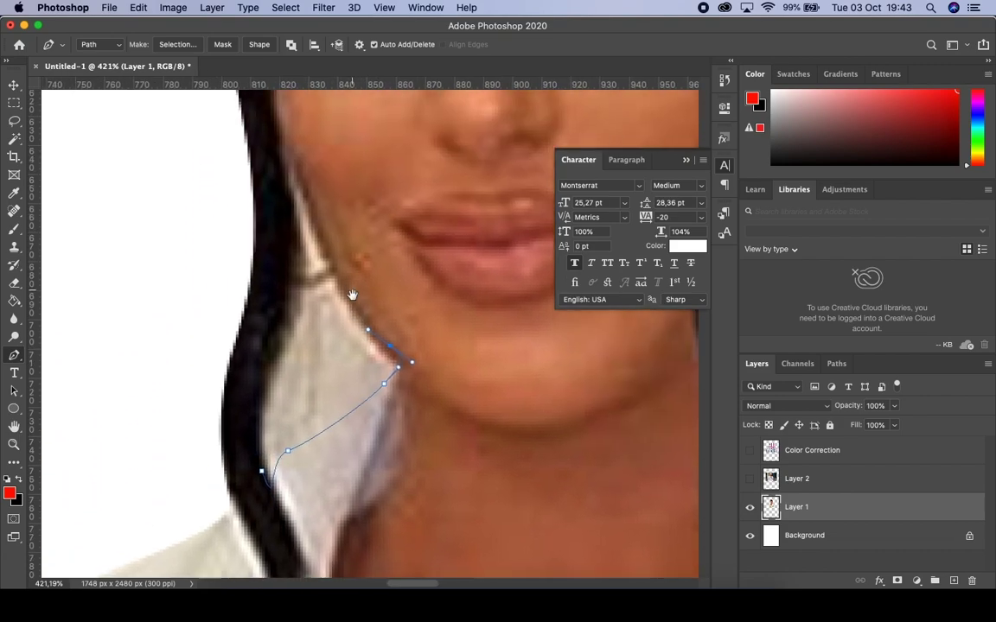
pyautogui.moveTo(279, 159); pyautogui.dragTo(276, 134)
pyautogui.moveTo(276, 338); pyautogui.dragTo(254, 395)
pyautogui.scroll(-3, 259, 346)
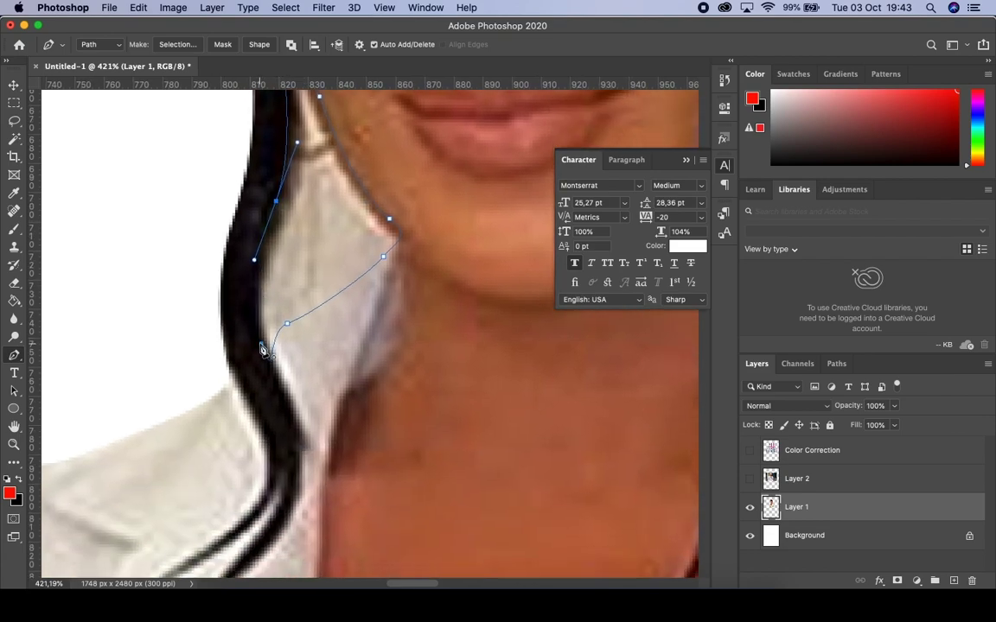
pyautogui.click(262, 347)
# Step: Turn the gap path into a selection, delete its contents, and fit the document on screen
pyautogui.rightClick(281, 266)
pyautogui.press('Escape')
pyautogui.press('Return')
pyautogui.press('Delete')
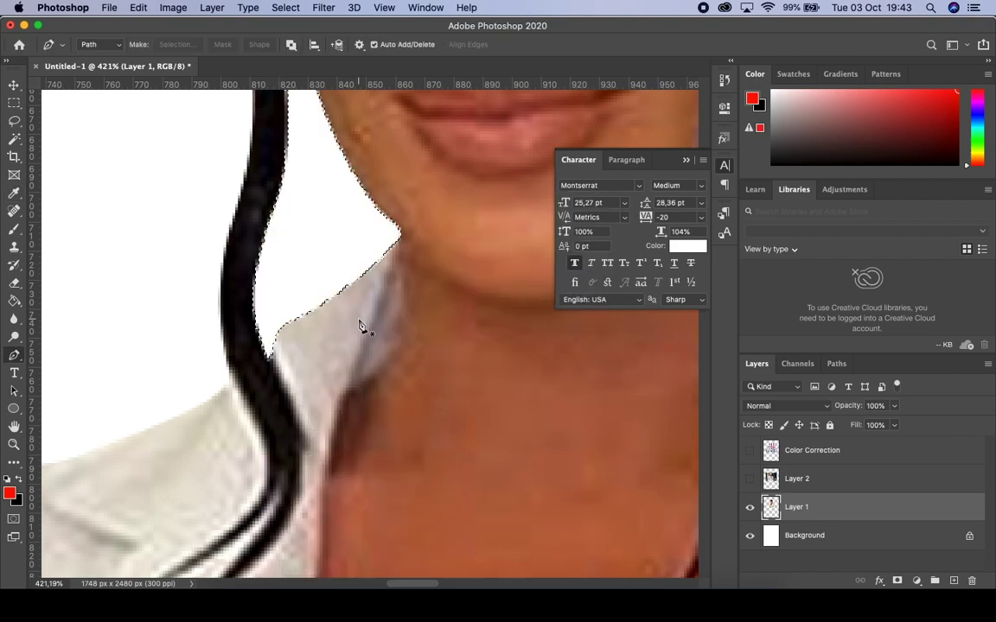
pyautogui.scroll(-5, 361, 326)
pyautogui.press('super+0')
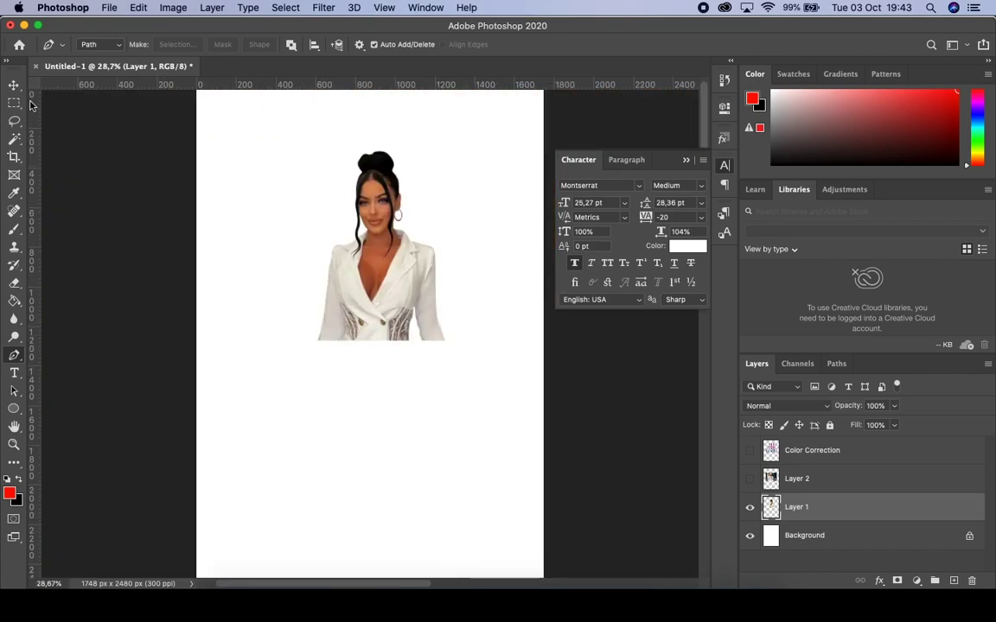
# Step: Scale Layer 1's woman up to fill the canvas, shift her lower, and commit the transform
pyautogui.click(14, 85)
pyautogui.click(489, 381)
pyautogui.click(371, 289)
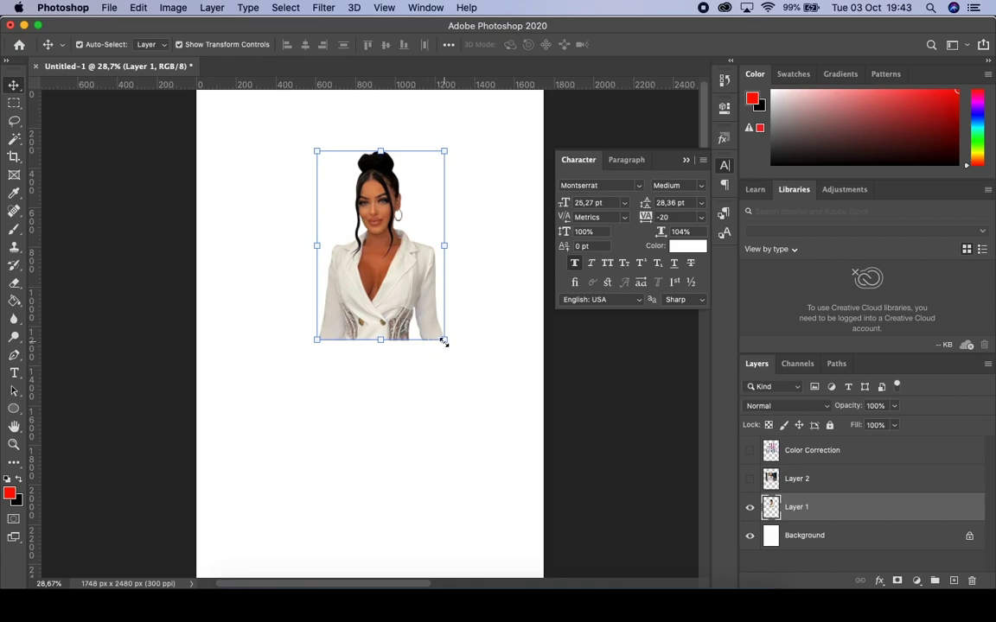
pyautogui.moveTo(443, 340); pyautogui.dragTo(513, 440)
pyautogui.moveTo(407, 301); pyautogui.dragTo(397, 345)
pyautogui.press('Return')
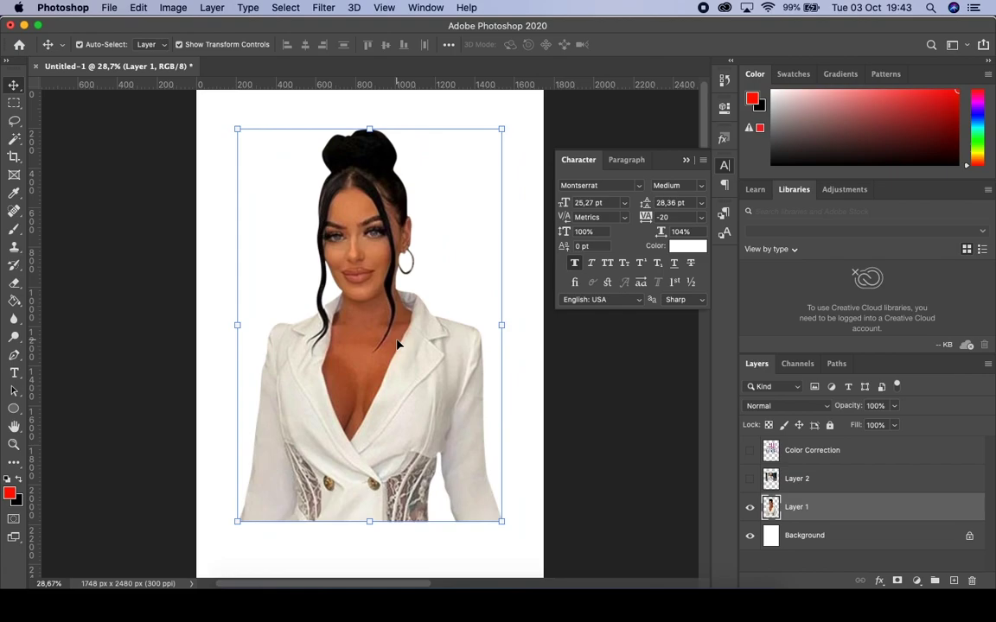
pyautogui.click(616, 459)
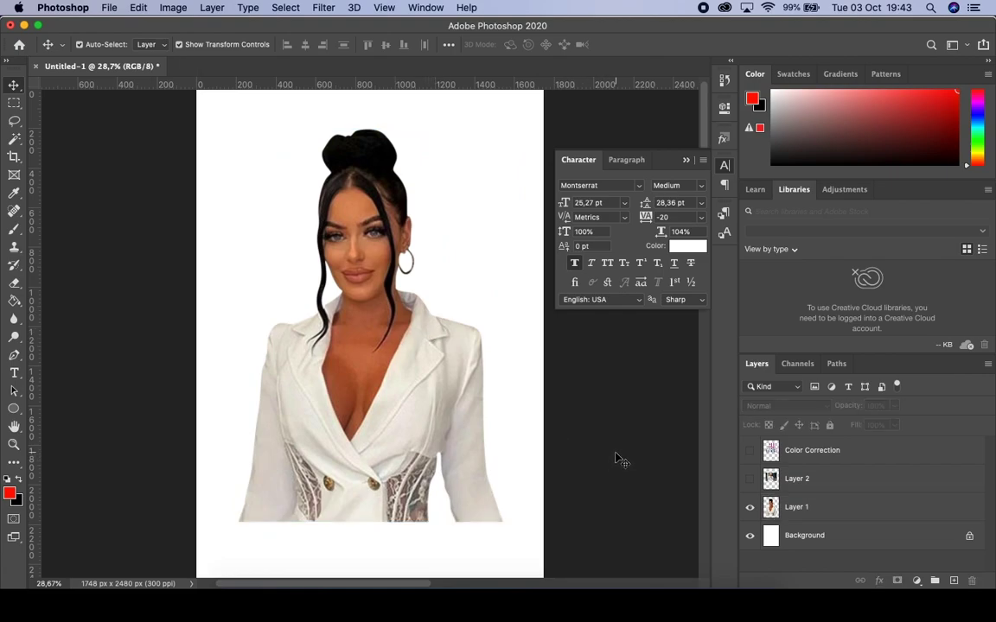
# Step: Zoom in on the woman's face
pyautogui.press('z')
pyautogui.moveTo(442, 372); pyautogui.dragTo(435, 416)
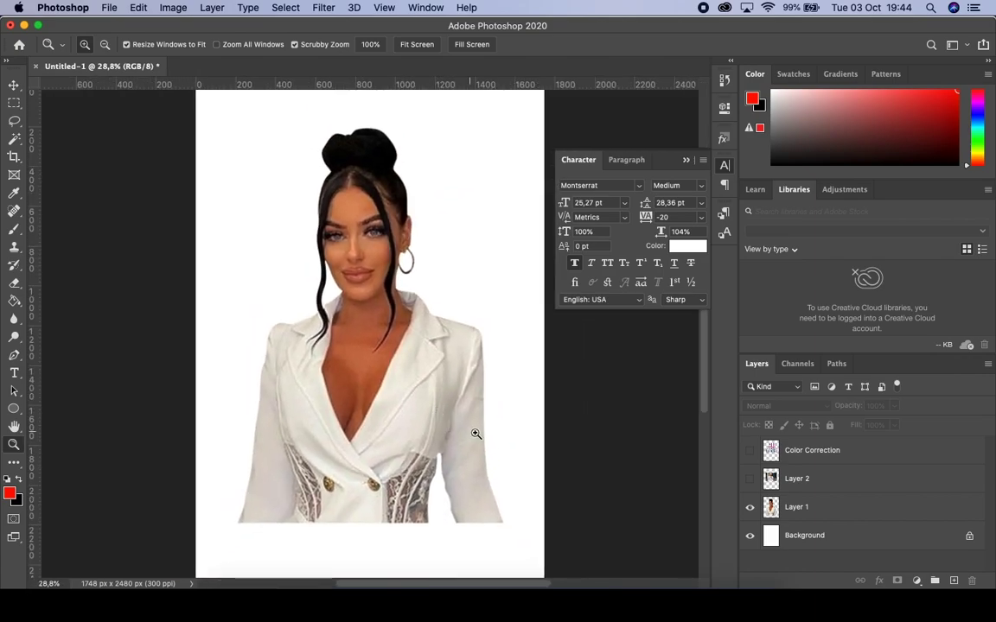
pyautogui.moveTo(403, 210); pyautogui.dragTo(316, 365)
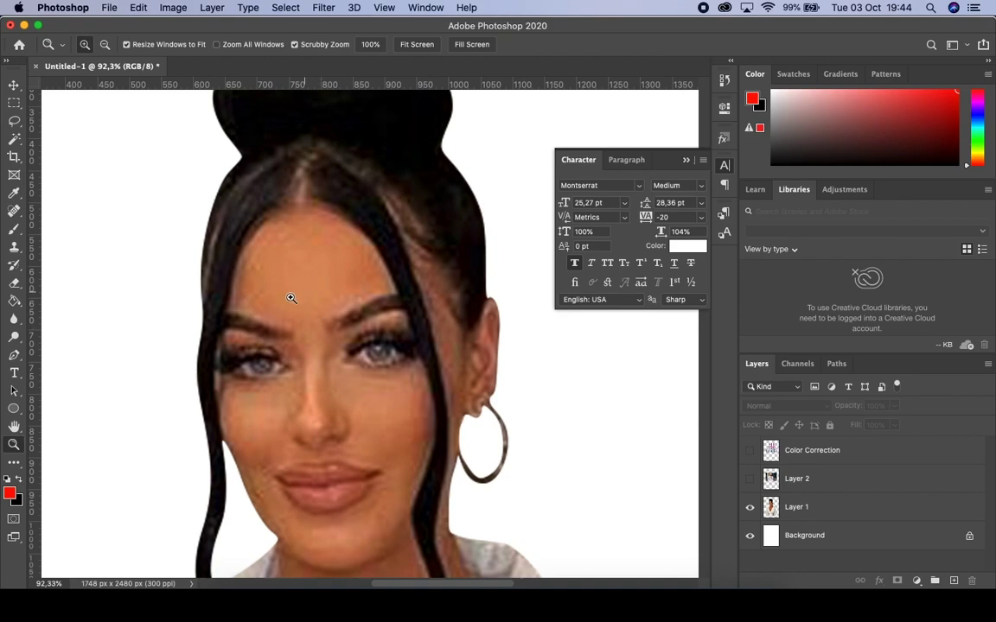
# Step: Select Layer 1 and apply a Surface Blur with radius 5 and threshold 15
pyautogui.click(14, 85)
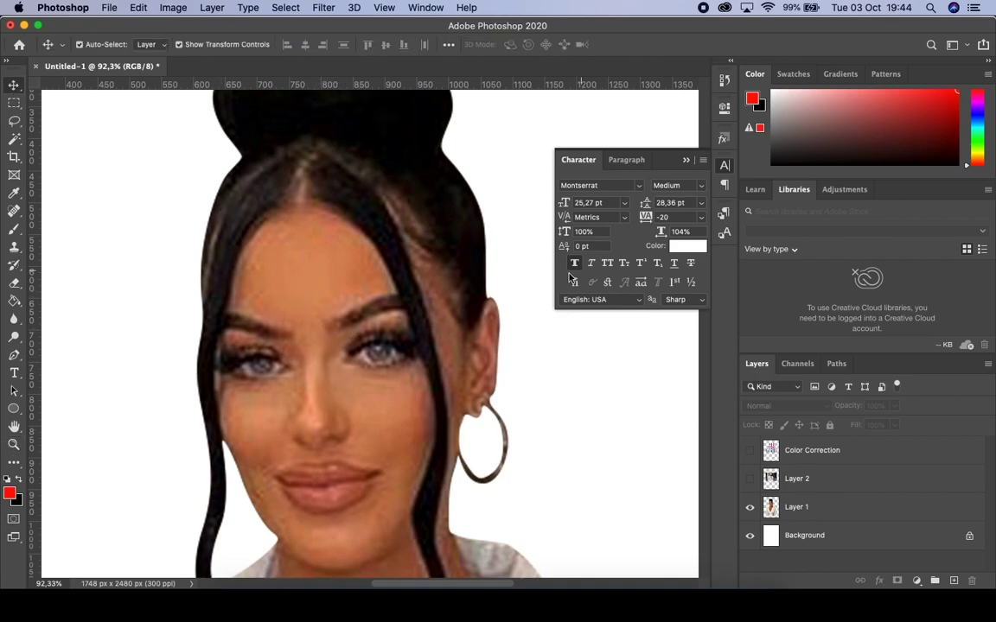
pyautogui.click(323, 8)
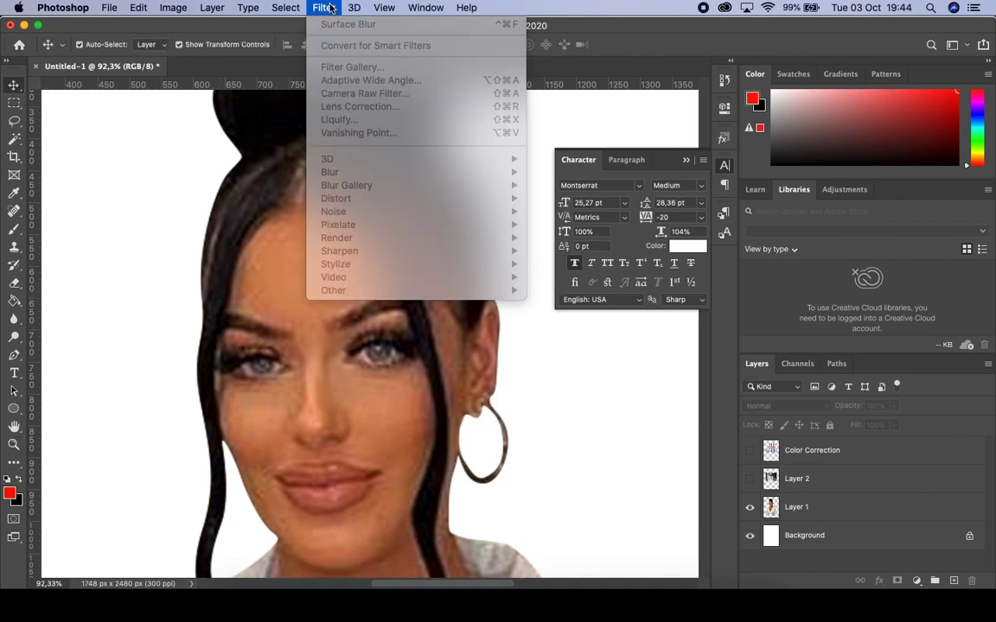
pyautogui.click(329, 7)
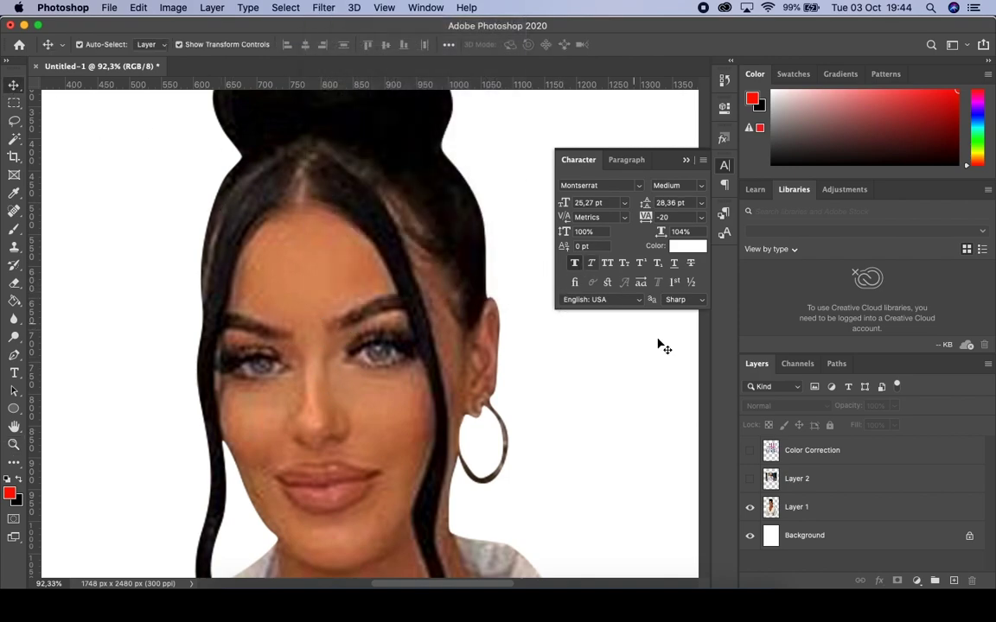
pyautogui.click(824, 513)
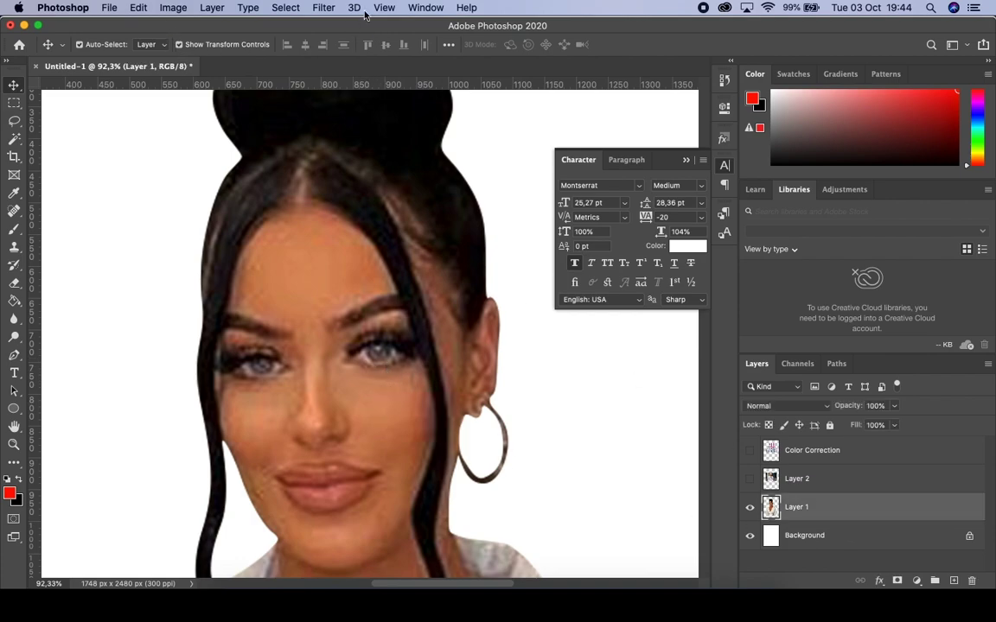
pyautogui.click(324, 8)
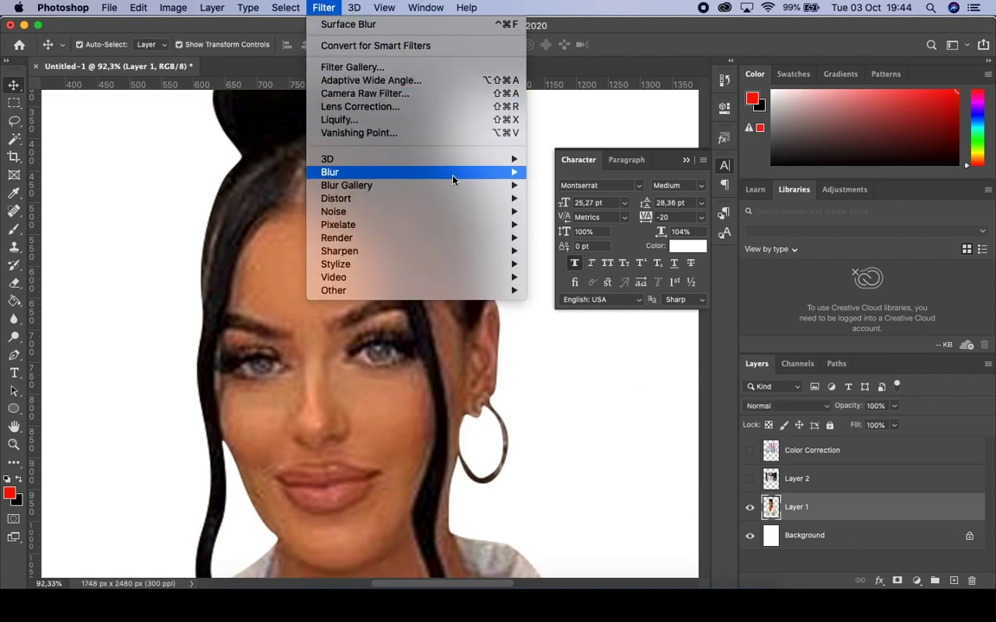
pyautogui.moveTo(329, 172)
pyautogui.click(605, 306)
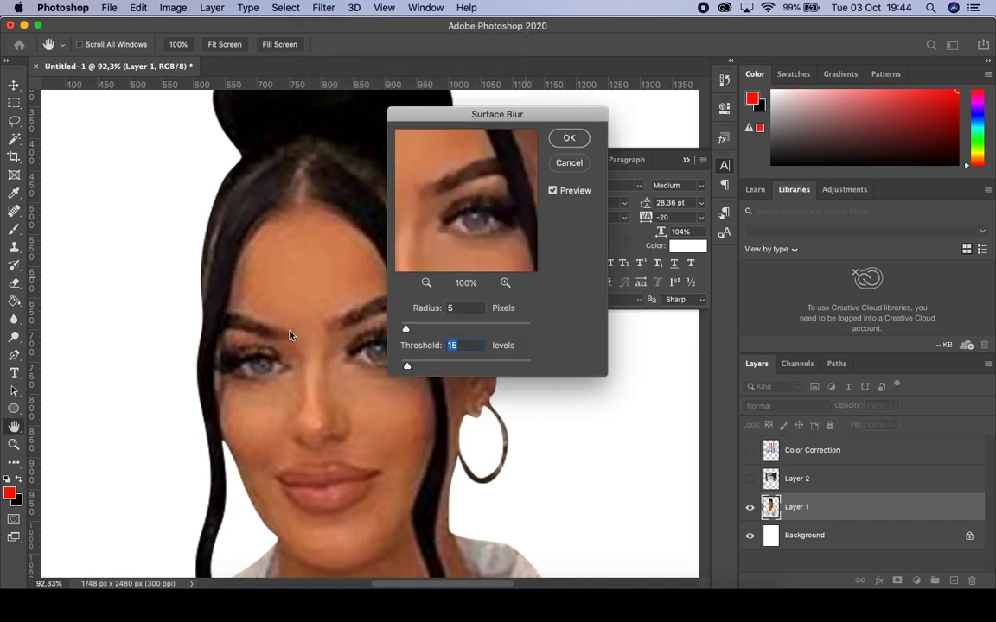
pyautogui.click(418, 329)
pyautogui.write('5')
pyautogui.click(569, 141)
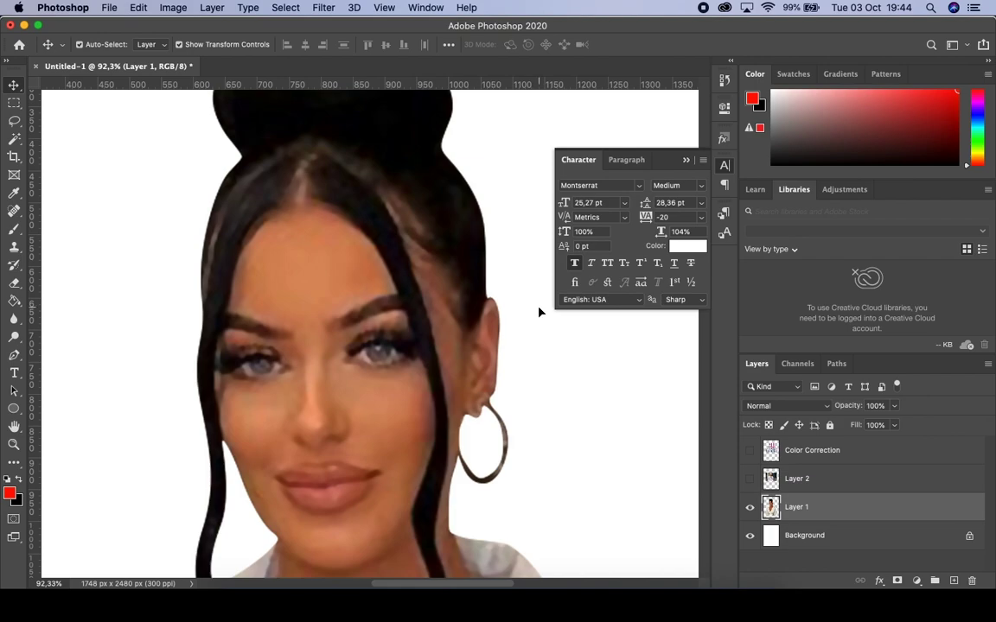
# Step: Fit the canvas in view and save it in Photoshop format as 'Sexy mama.psd'
pyautogui.hotkey('ctrl', '0')
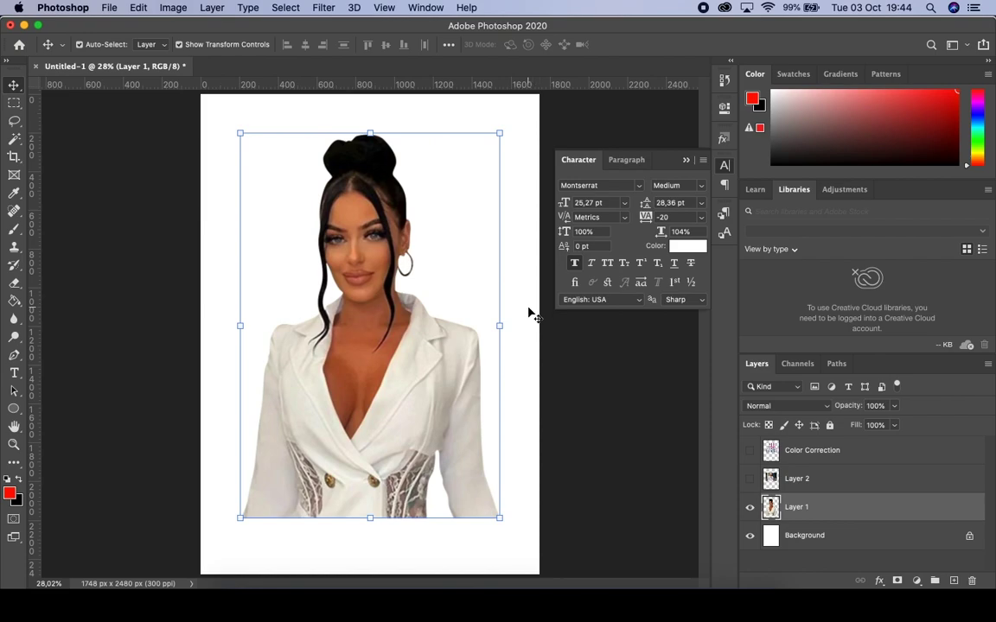
pyautogui.click(646, 405)
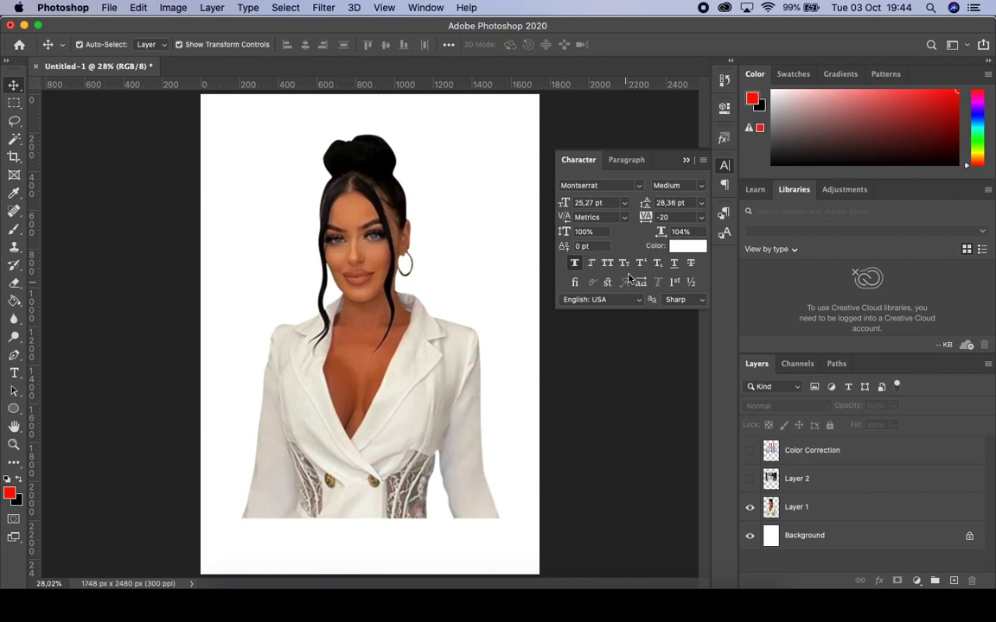
pyautogui.click(115, 10)
pyautogui.click(158, 163)
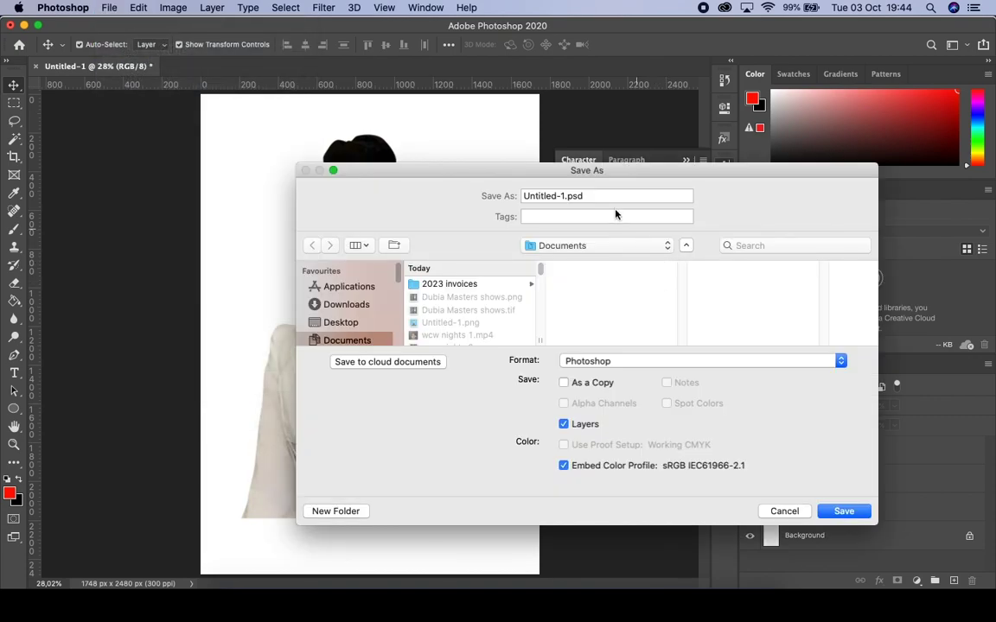
pyautogui.moveTo(600, 196); pyautogui.dragTo(516, 192)
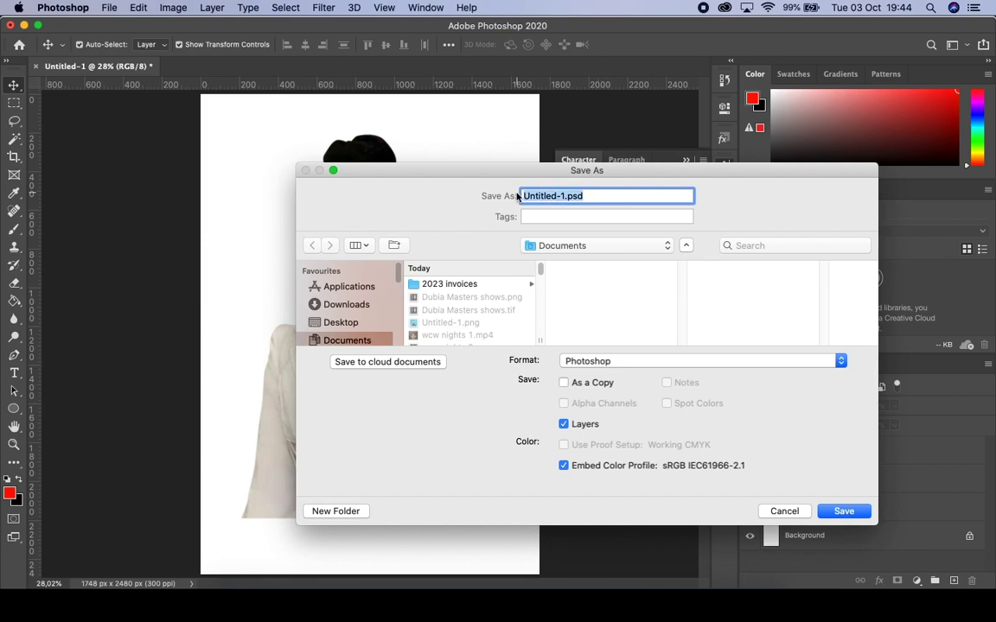
pyautogui.write('Sexy mama')
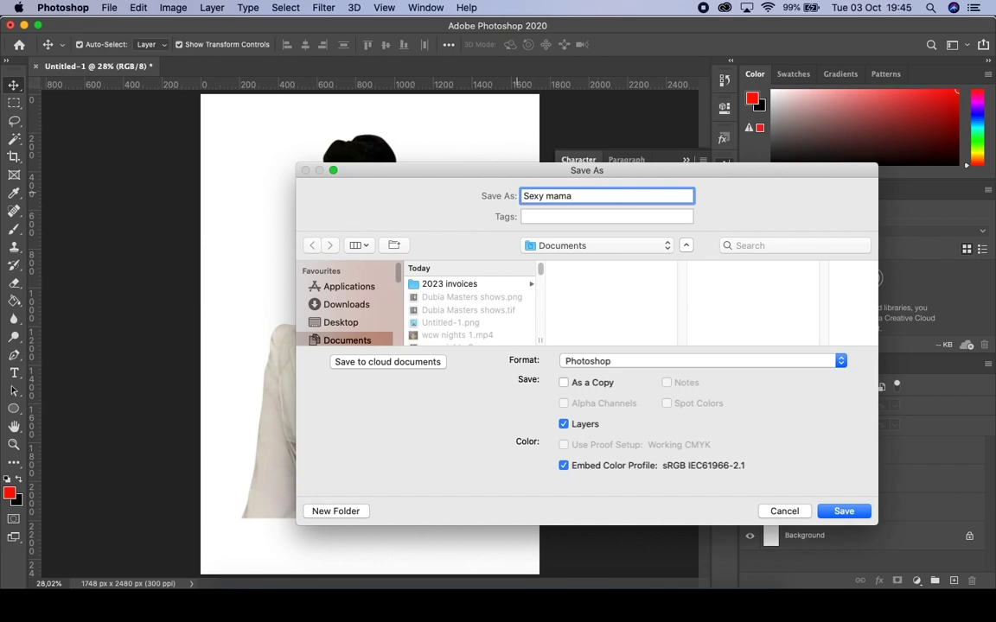
pyautogui.press('Return')
pyautogui.press('Return')
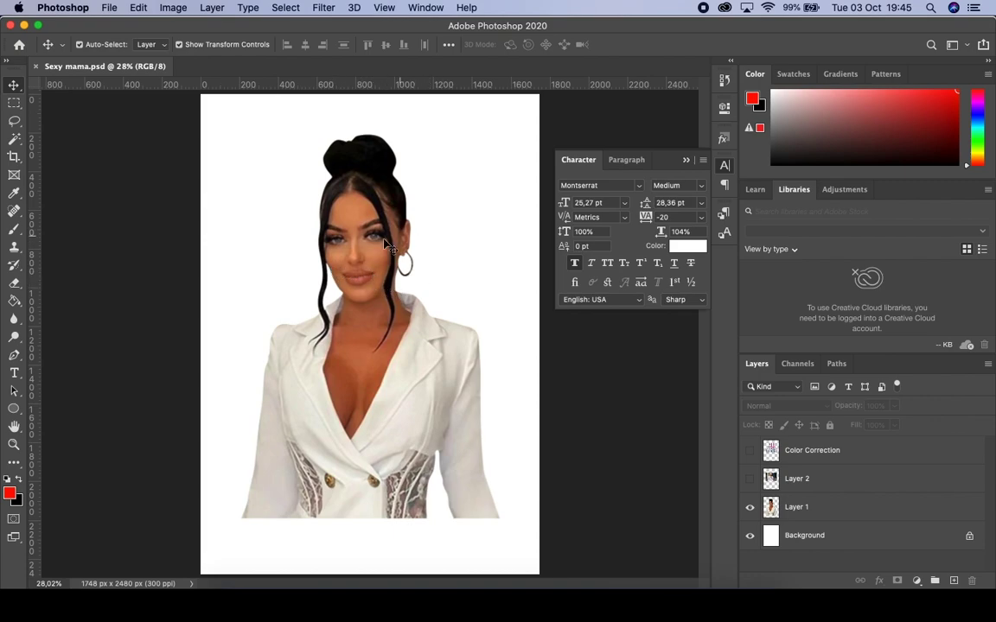
# Step: Add enlarged black 'thank you' text on two lines left of the face
pyautogui.click(14, 373)
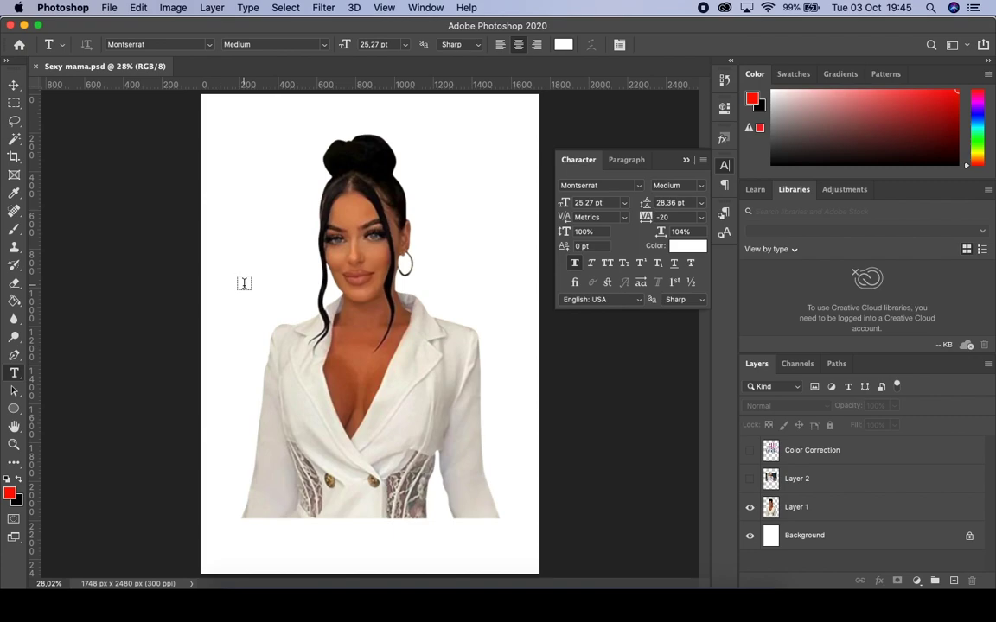
pyautogui.click(245, 285)
pyautogui.write('Se')
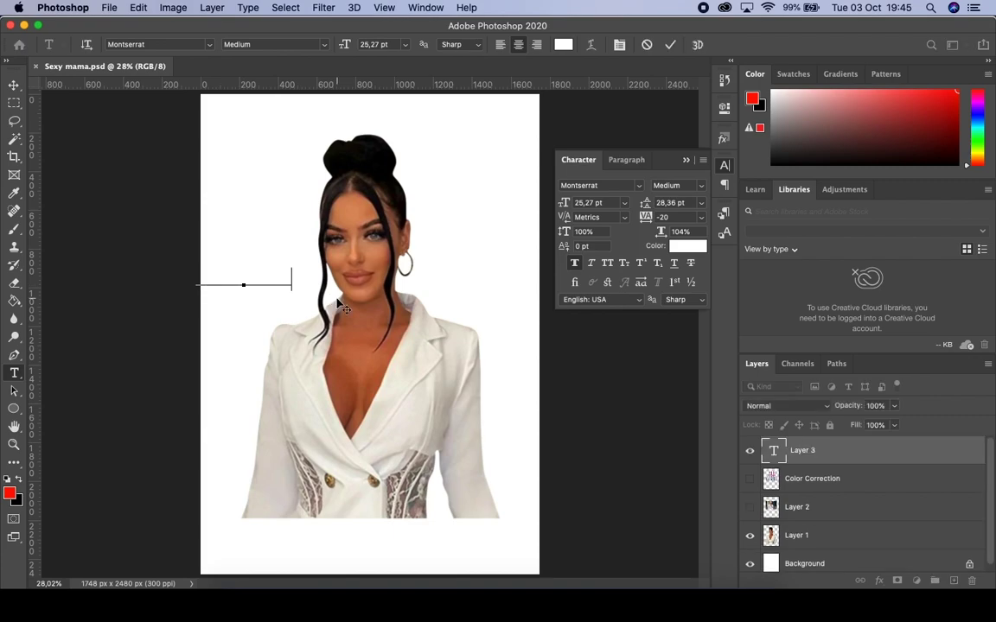
pyautogui.doubleClick(260, 284)
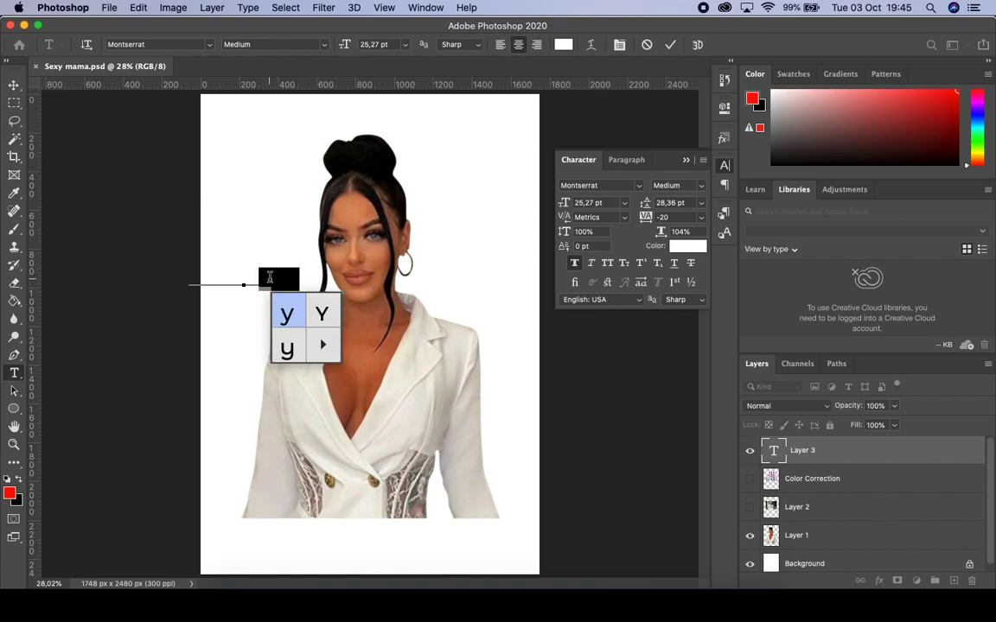
pyautogui.tripleClick(242, 279)
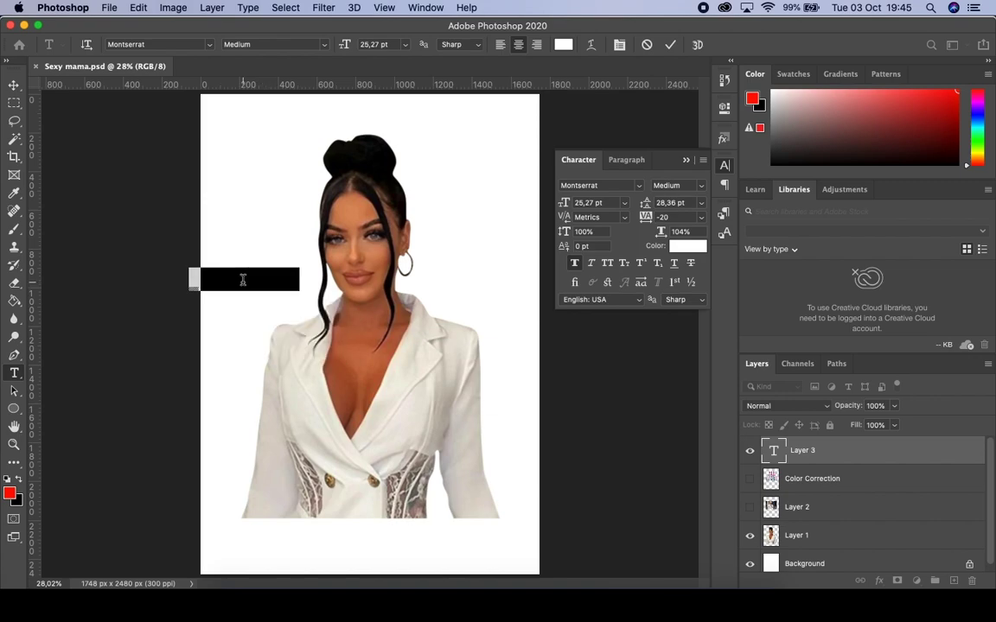
pyautogui.click(19, 481)
pyautogui.click(259, 279)
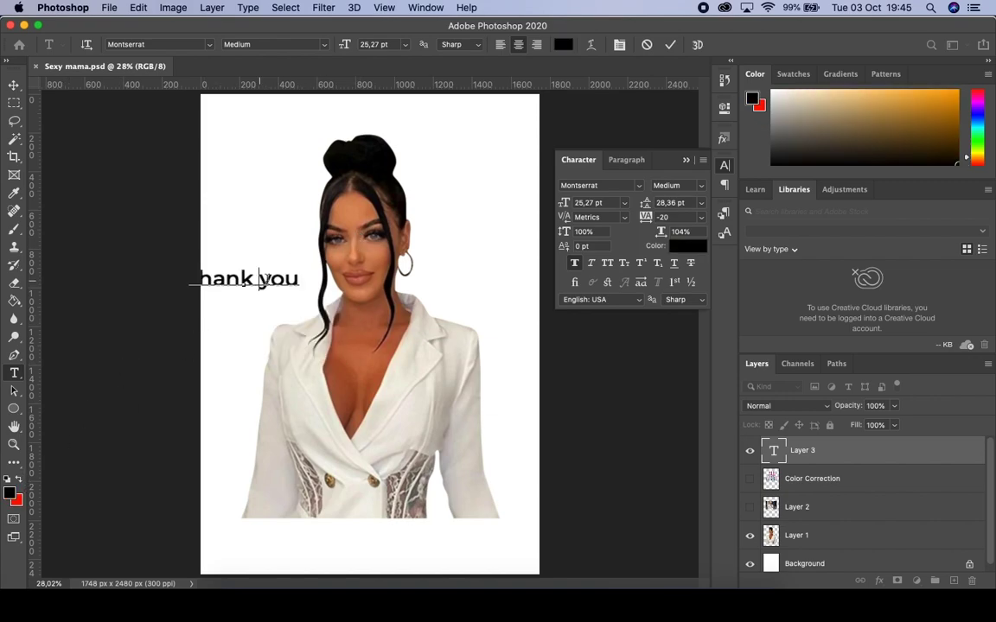
pyautogui.press('Return')
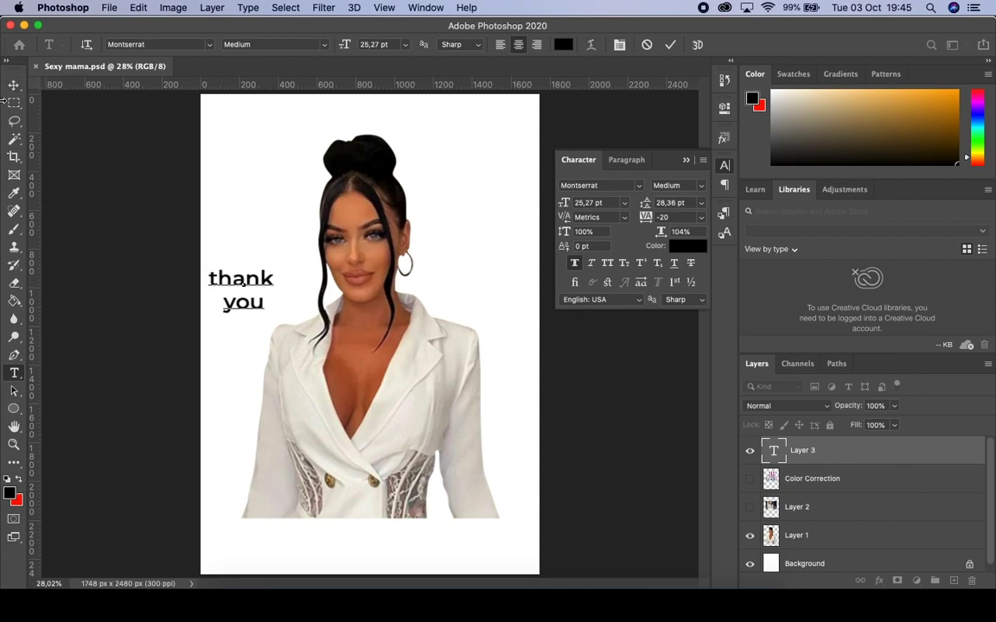
pyautogui.click(13, 84)
pyautogui.moveTo(271, 266); pyautogui.dragTo(320, 246)
pyautogui.press('Return')
# Step: Duplicate the 'thank you' text onto the chest and retype it as 'mwaaa till next time'
pyautogui.click(581, 415)
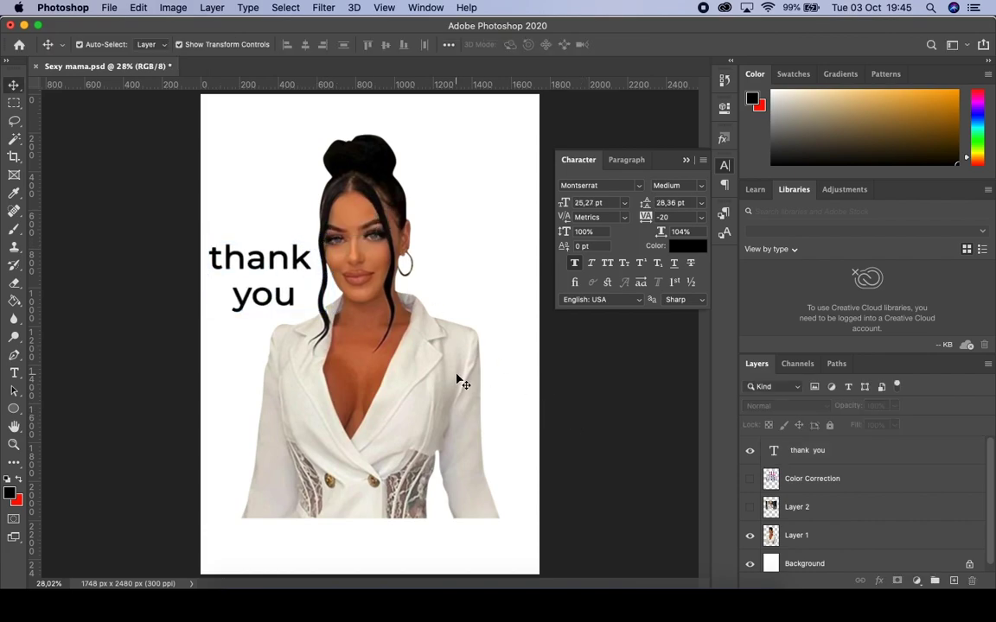
pyautogui.click(279, 269)
pyautogui.moveTo(276, 259); pyautogui.dragTo(374, 315)
pyautogui.doubleClick(375, 315)
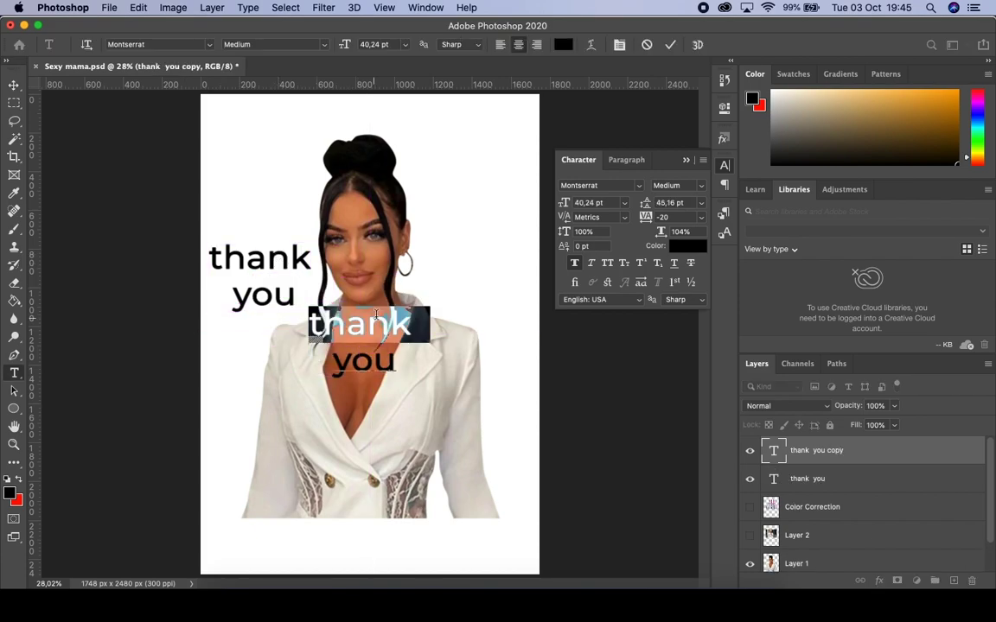
pyautogui.click(363, 314)
pyautogui.moveTo(311, 322); pyautogui.dragTo(457, 404)
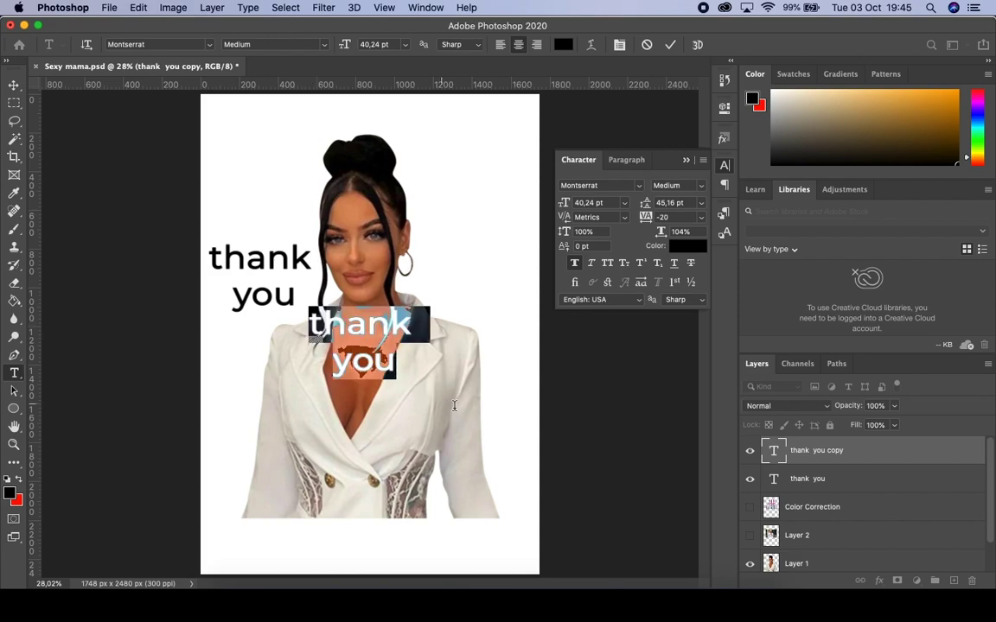
pyautogui.write('mwaaa')
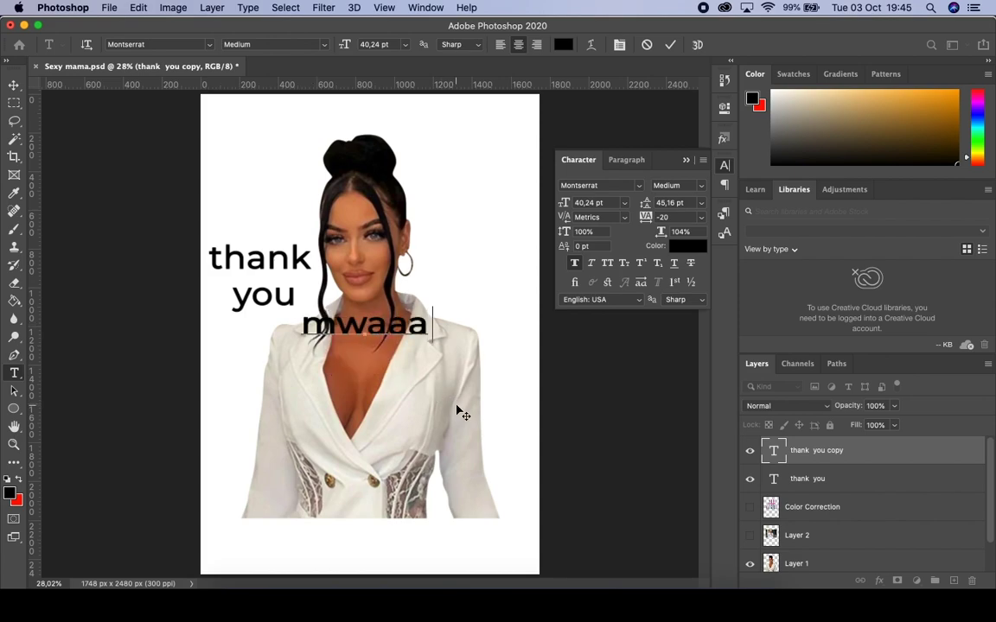
pyautogui.write(' ill next time')
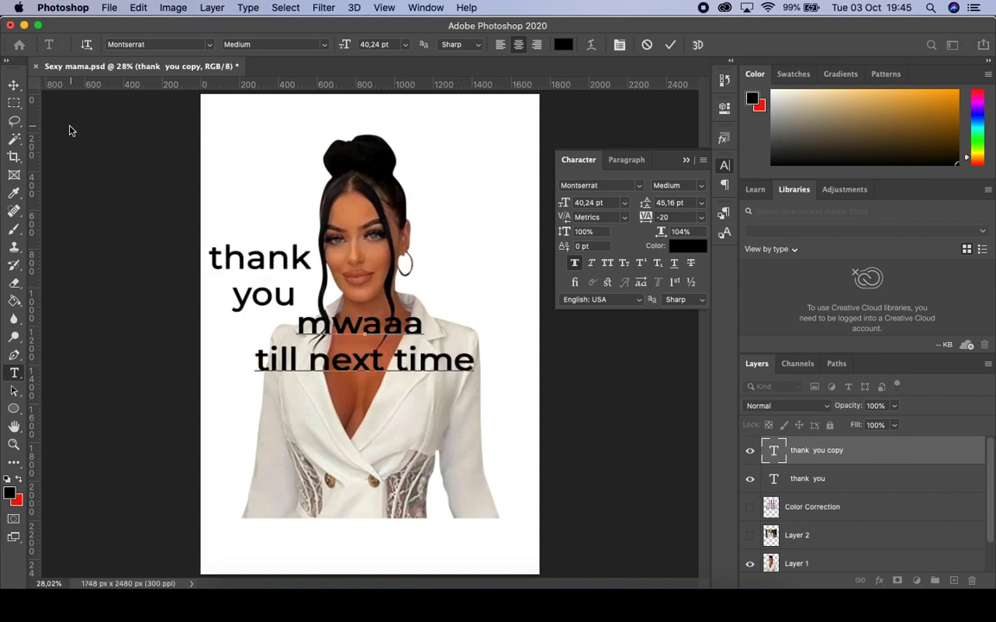
pyautogui.click(13, 85)
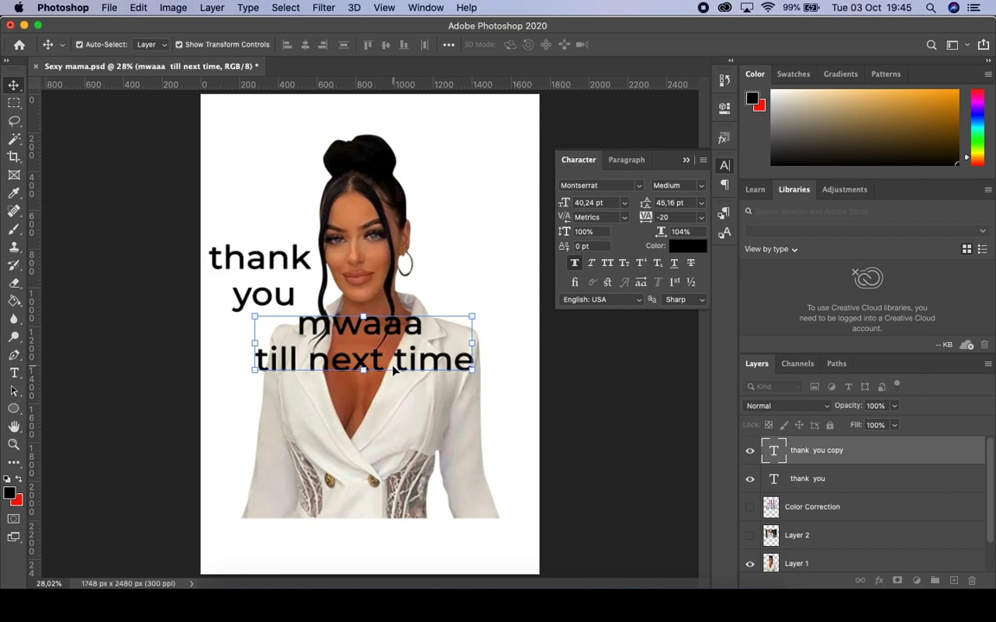
# Step: Move the 'mwaaa' text lower onto the jacket and toggle Layer 1's visibility off and on
pyautogui.moveTo(393, 370); pyautogui.dragTo(408, 450)
pyautogui.click(415, 343)
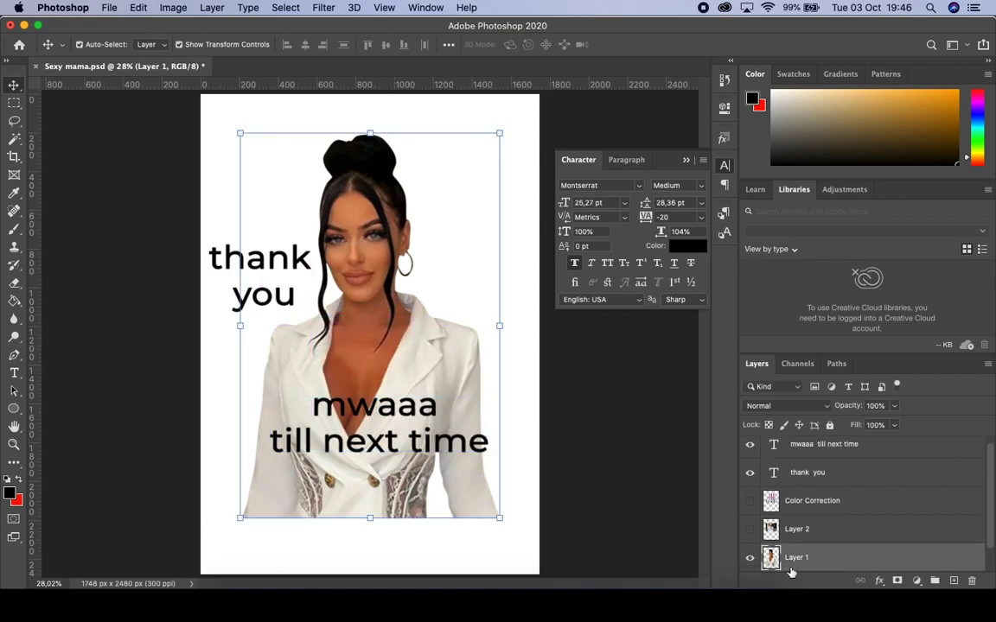
pyautogui.click(749, 558)
pyautogui.click(749, 558)
pyautogui.click(750, 558)
# Step: Delete the 'mwaaa till next time' and 'thank you' text layers
pyautogui.click(458, 445)
pyautogui.press('Delete')
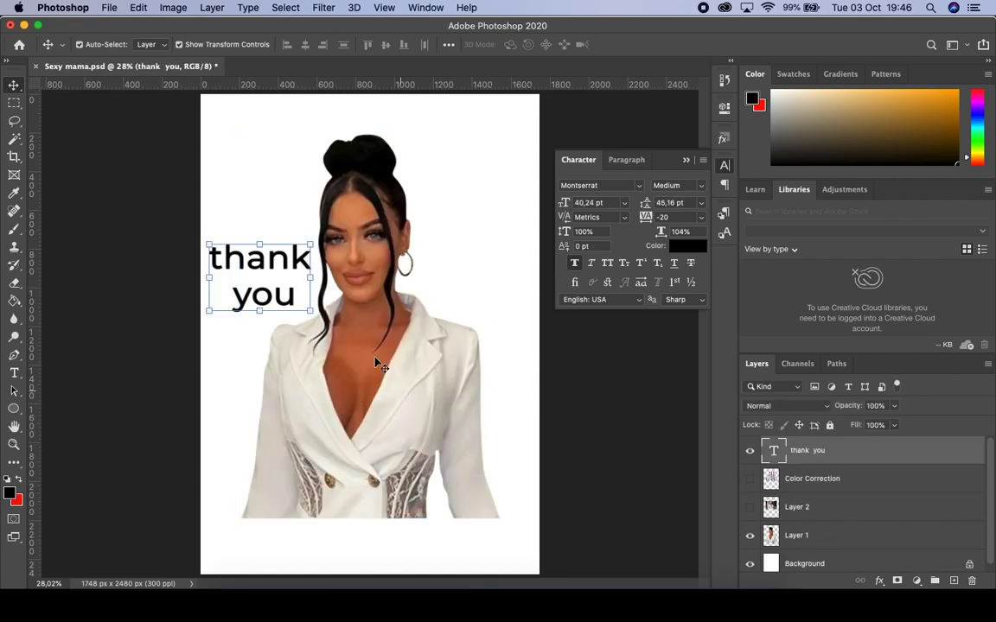
pyautogui.click(285, 201)
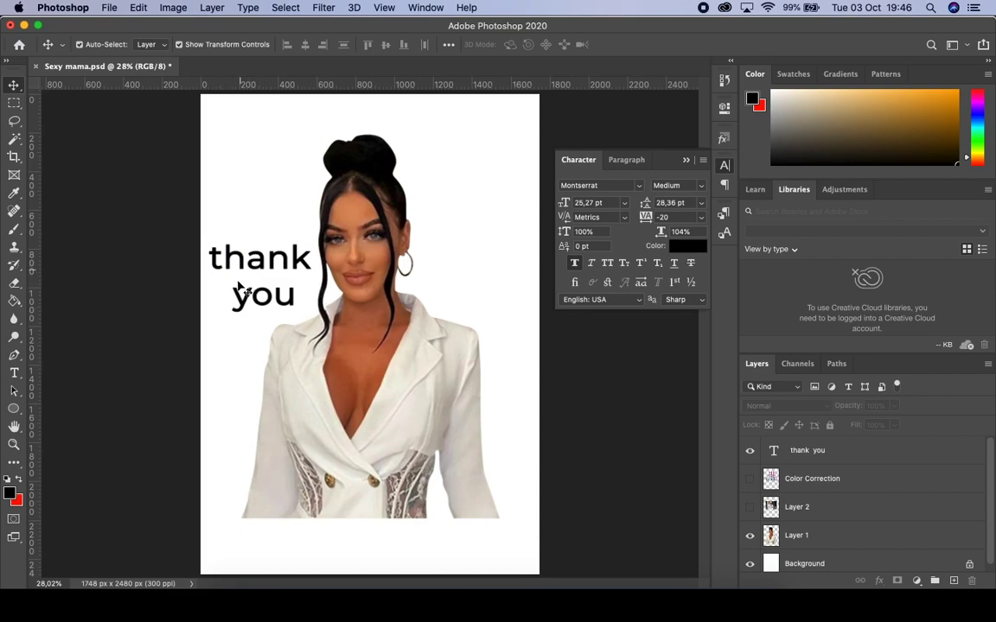
pyautogui.click(304, 268)
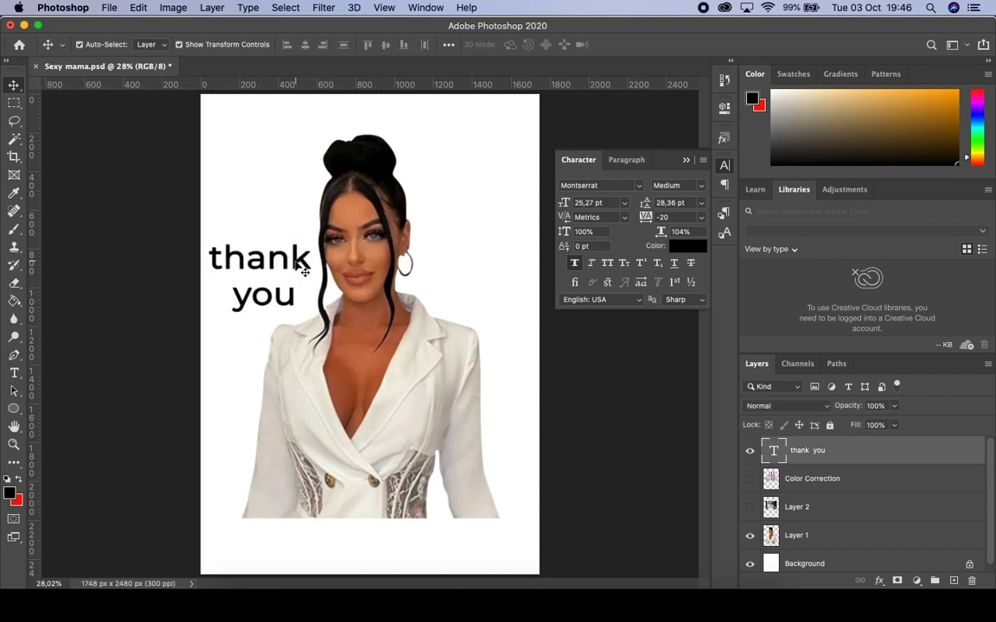
pyautogui.press('BackSpace')
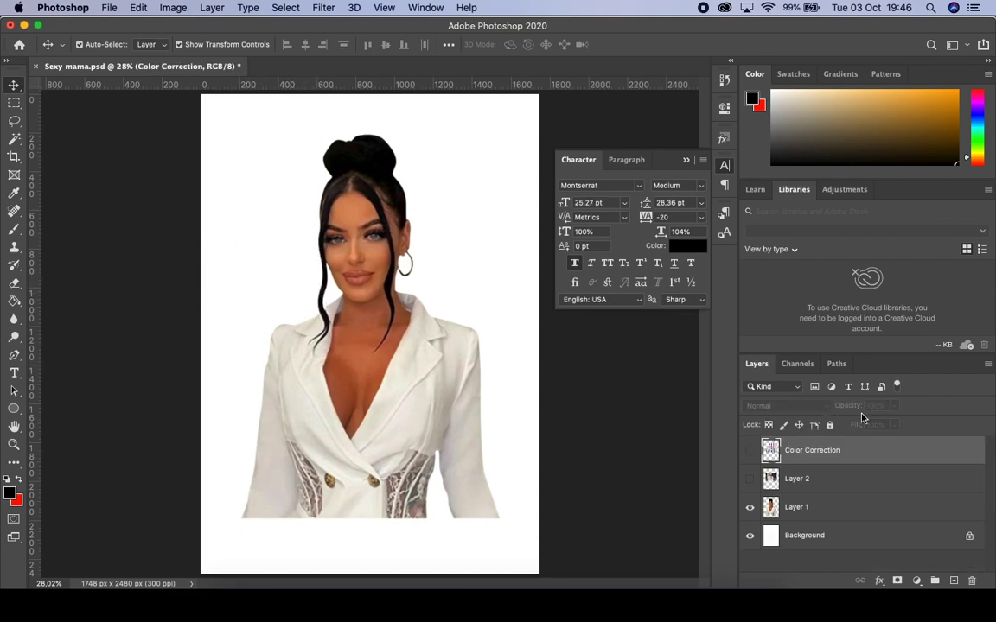